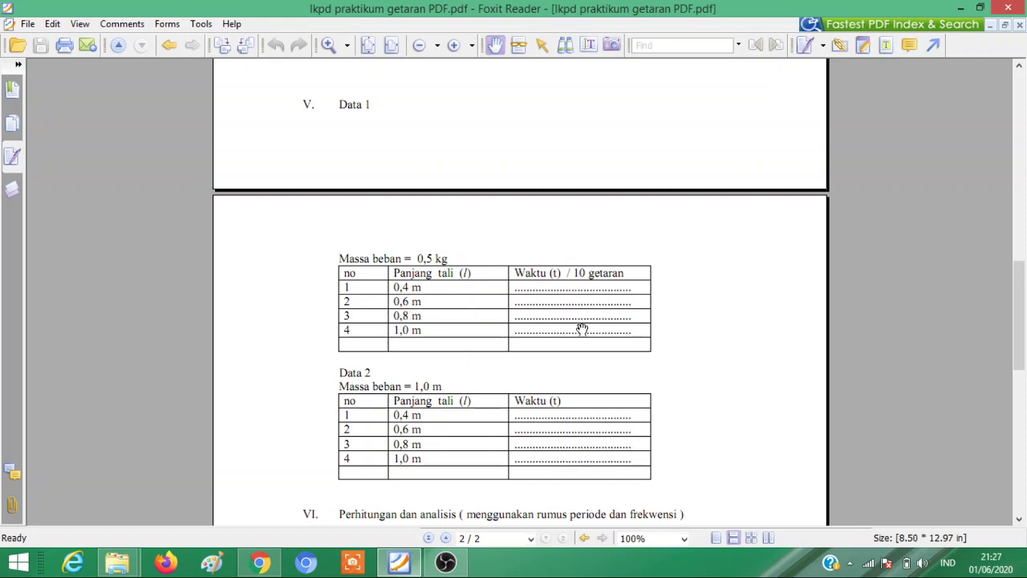
Read through the rest of the worksheet, from the data tables to the calculation, Pertanyaan and Kesimpulan sections.
scroll(669, 365, "down", 3)
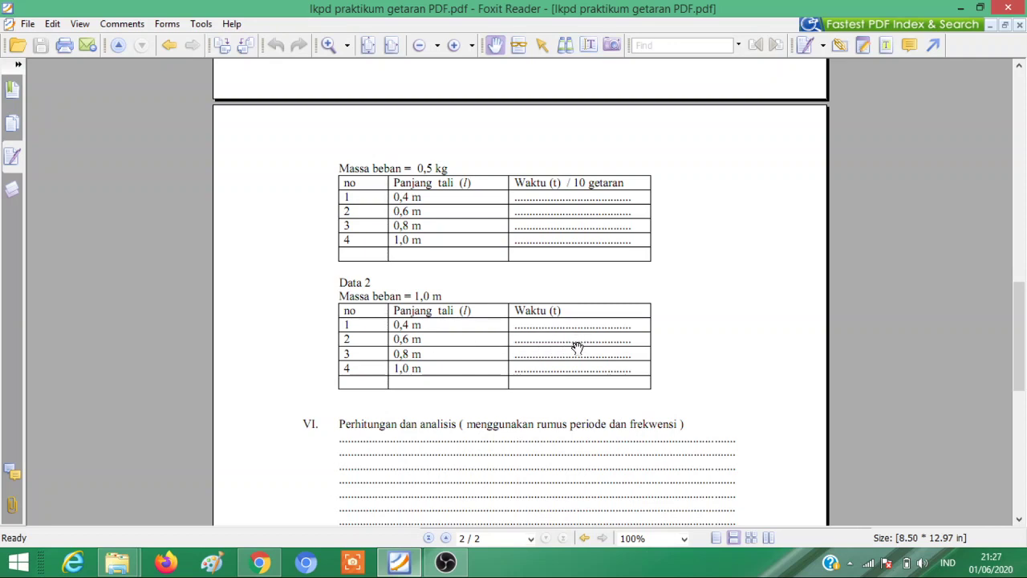
scroll(577, 347, "down", 3)
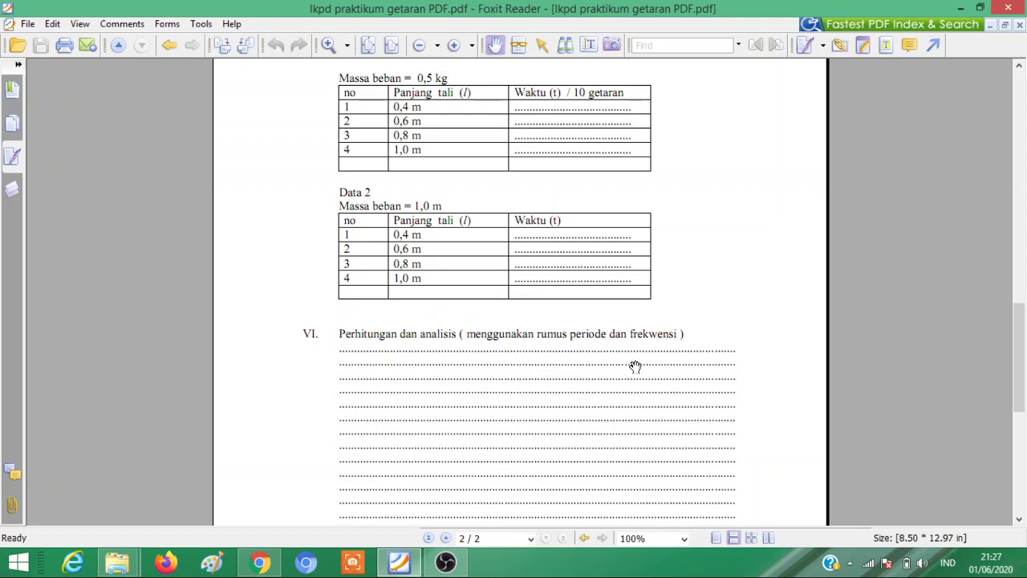
scroll(647, 354, "down", 5)
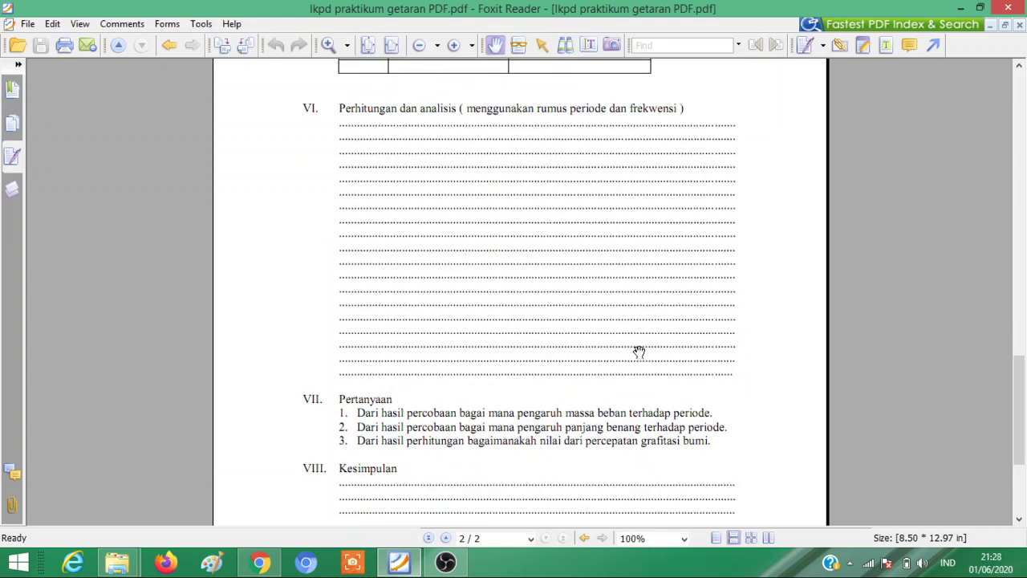
scroll(664, 408, "down", 2)
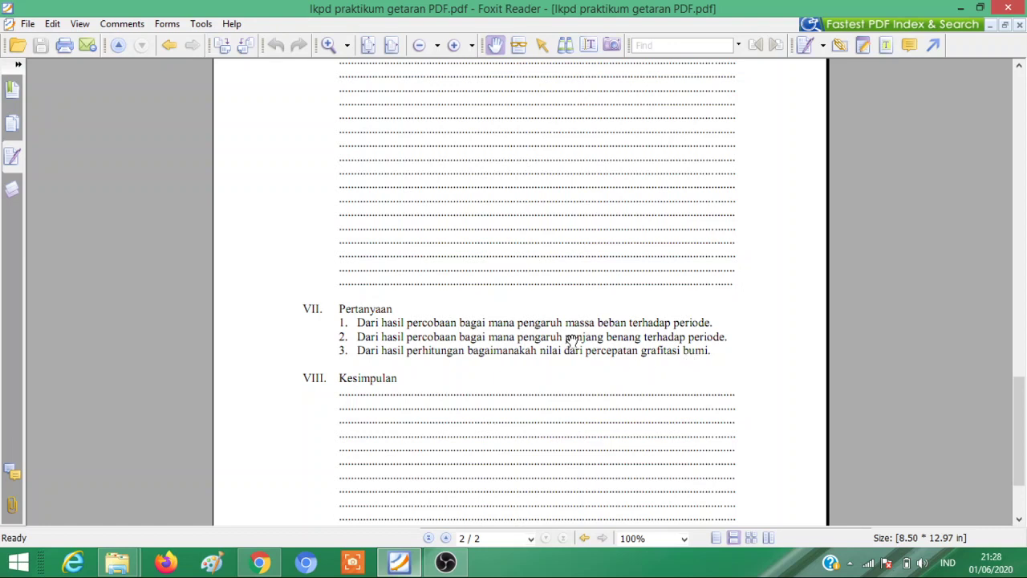
scroll(569, 341, "down", 2)
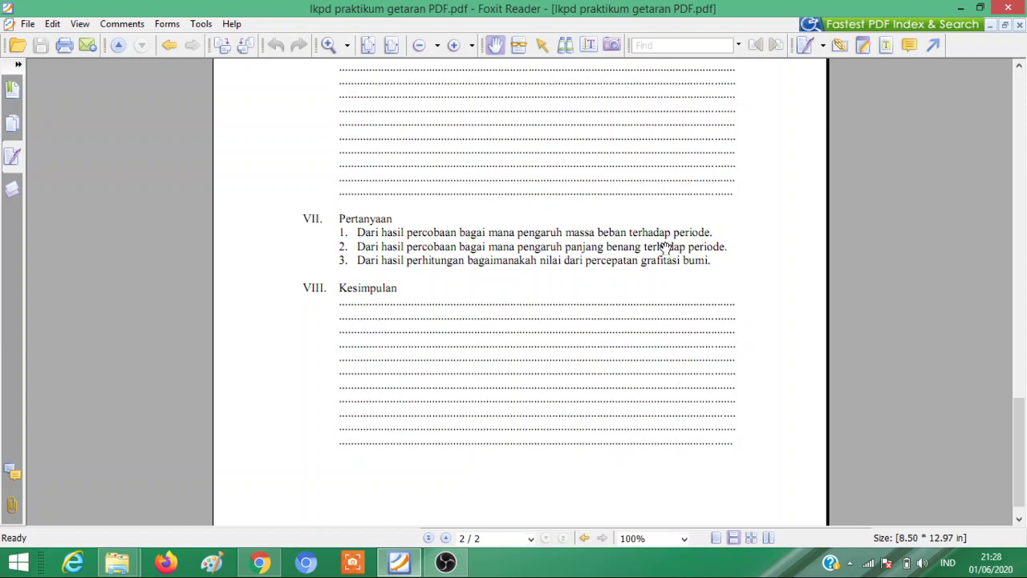
Switch to the Pendulum Lab simulation in Chrome and open its Lab screen.
left_click(260, 565)
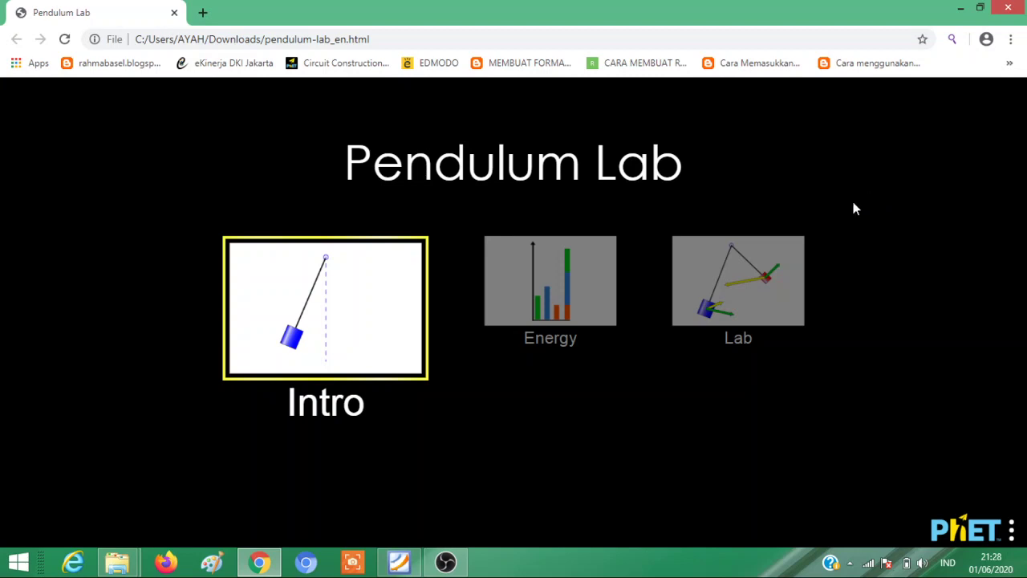
left_click(740, 291)
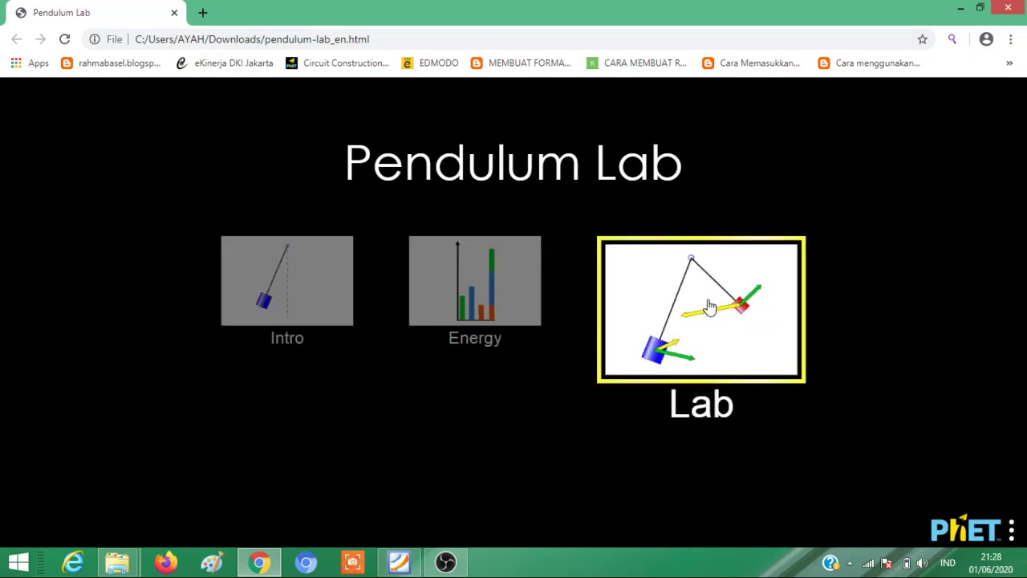
left_click(708, 299)
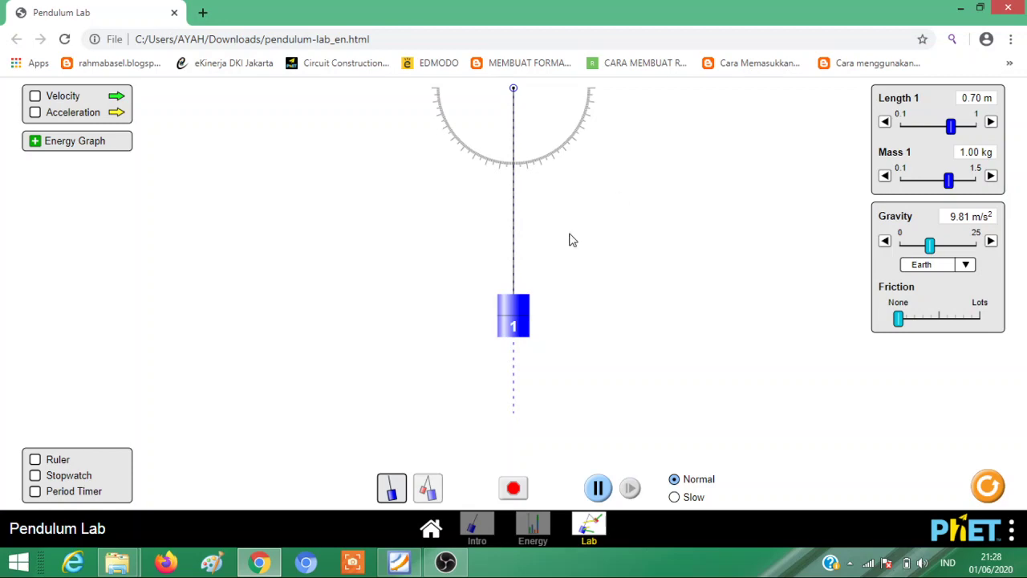
Switch to the worksheet in Foxit Reader and check the string lengths required in the Data 1 and Data 2 tables.
left_click(400, 563)
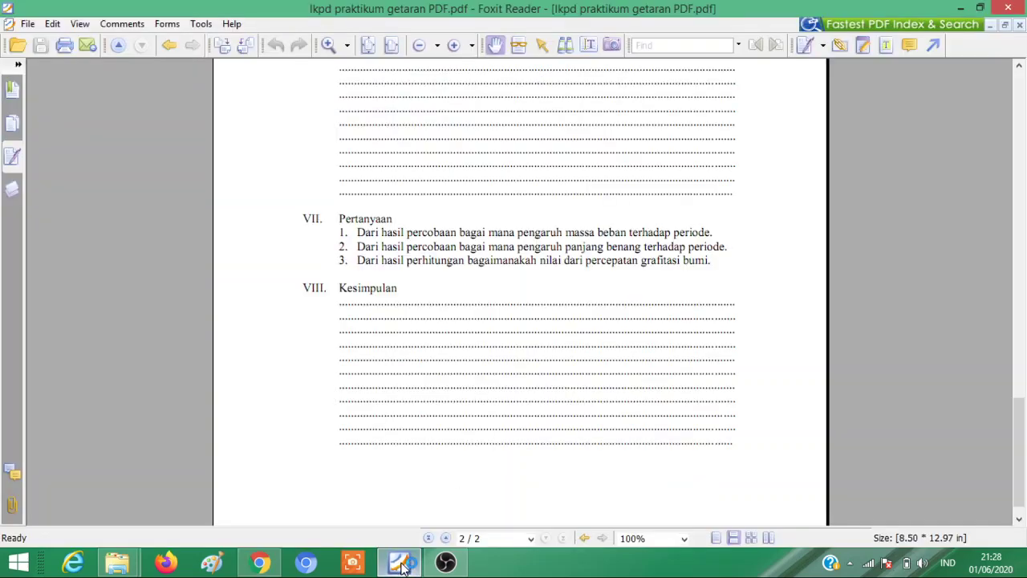
scroll(481, 305, "up", 10)
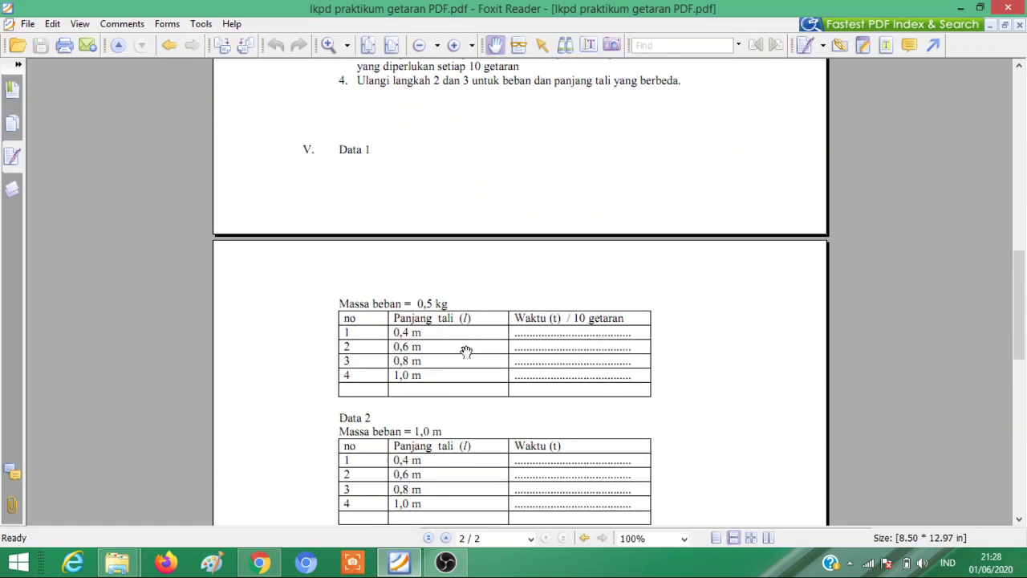
scroll(467, 353, "down", 3)
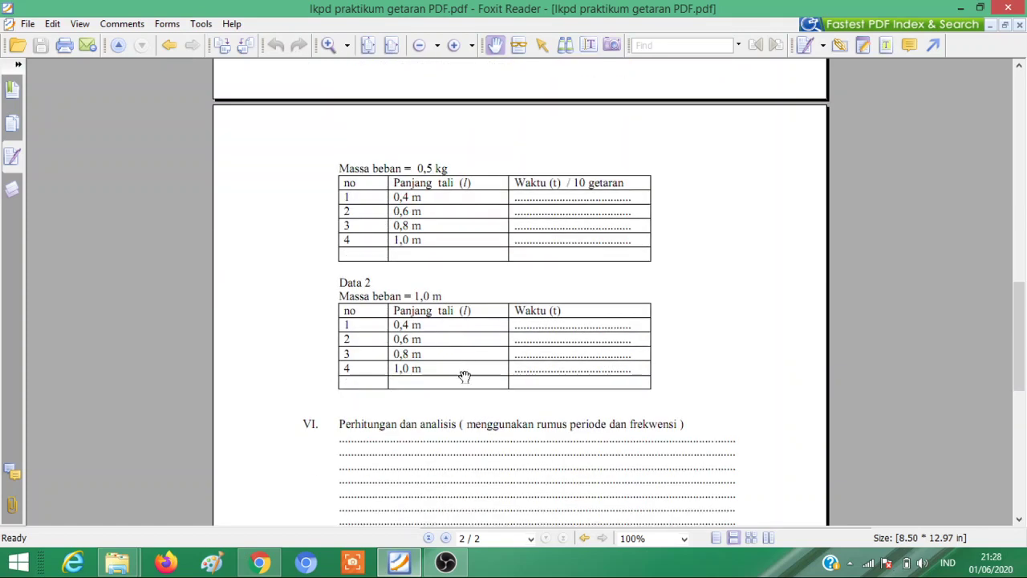
Return to Pendulum Lab in Chrome and set the length of pendulum 1 to 0.40 m.
left_click(267, 565)
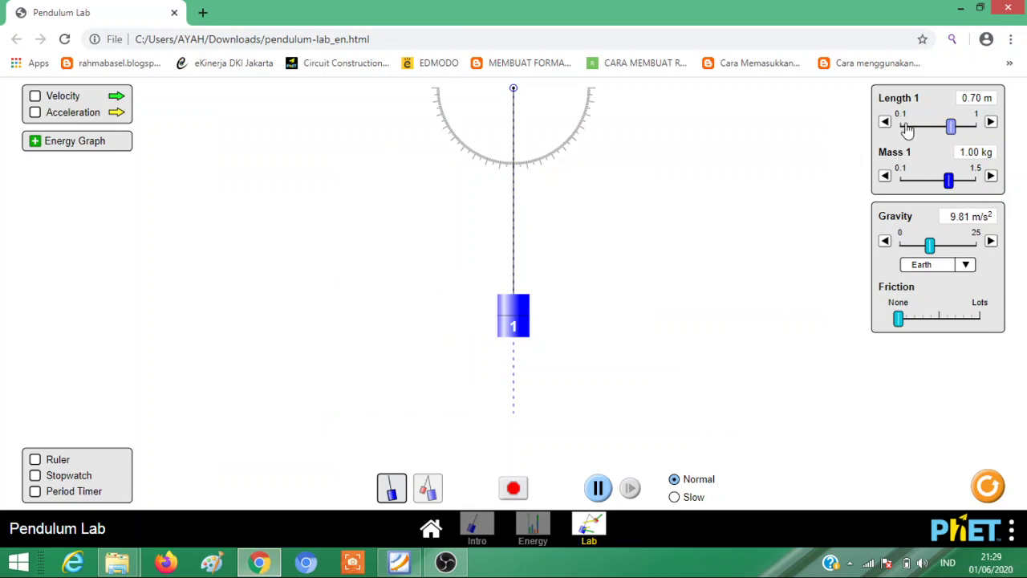
left_click(991, 124)
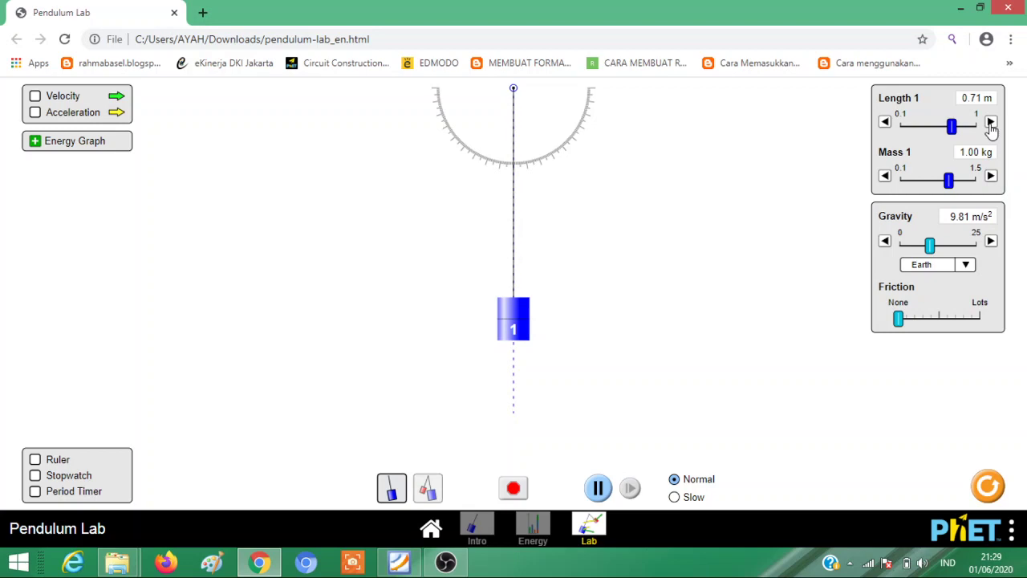
left_click(885, 123)
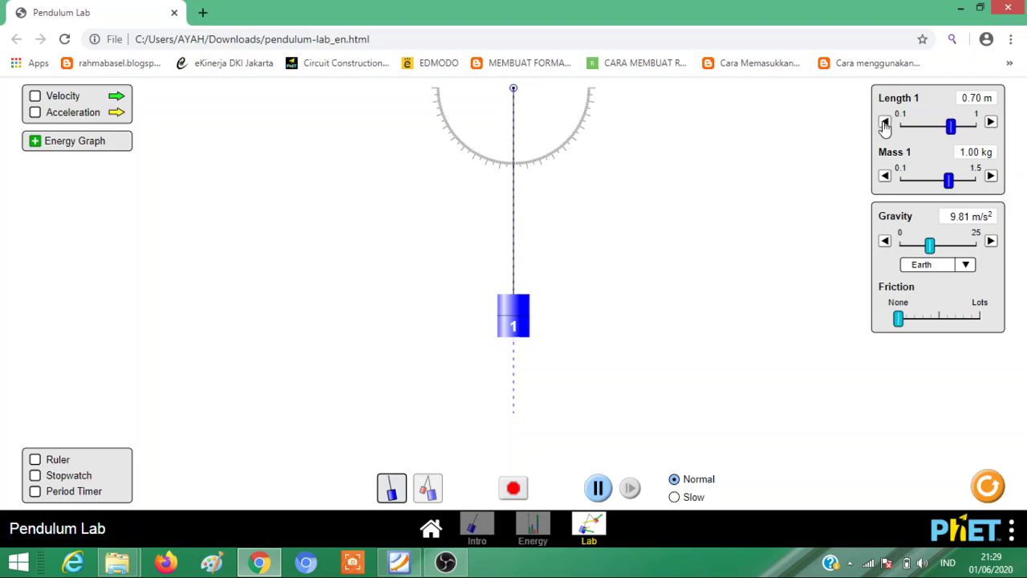
left_click(885, 123)
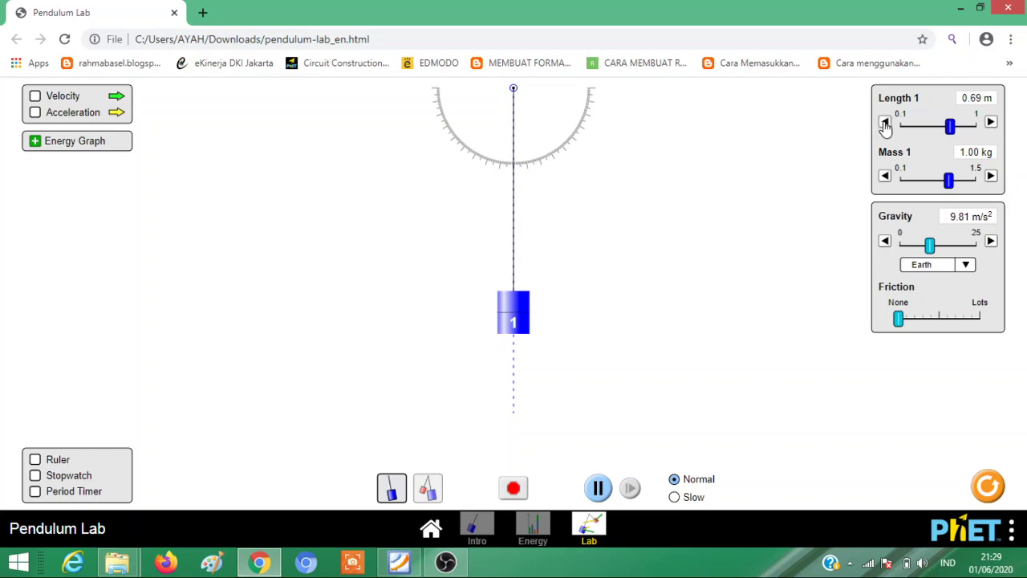
left_click(886, 123)
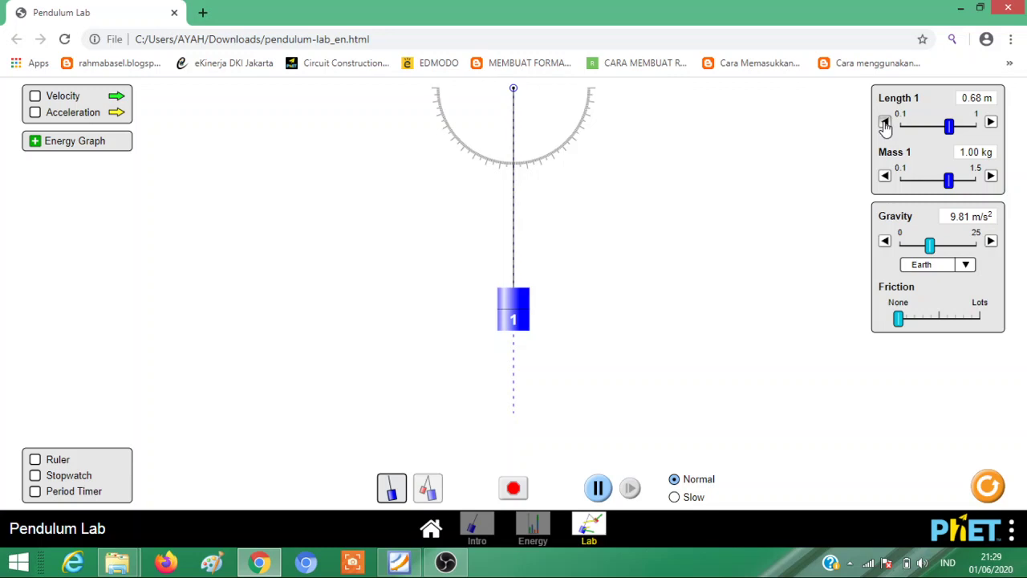
left_click(885, 123)
left_click(885, 123)
left_click(886, 123)
left_click(885, 122)
left_click(885, 123)
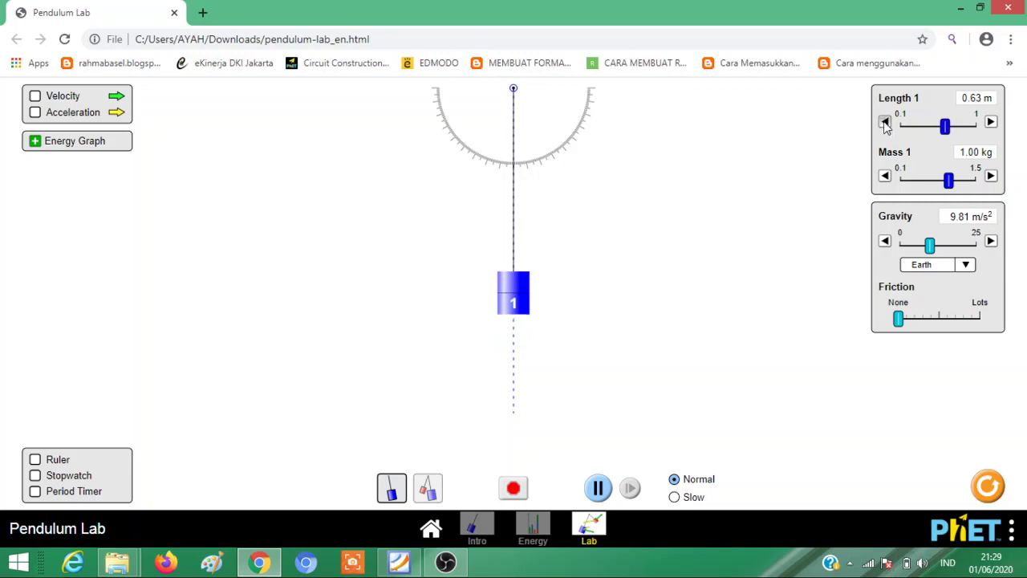
left_click(885, 123)
left_click(885, 123)
left_click(885, 123)
left_click(886, 123)
left_click(885, 122)
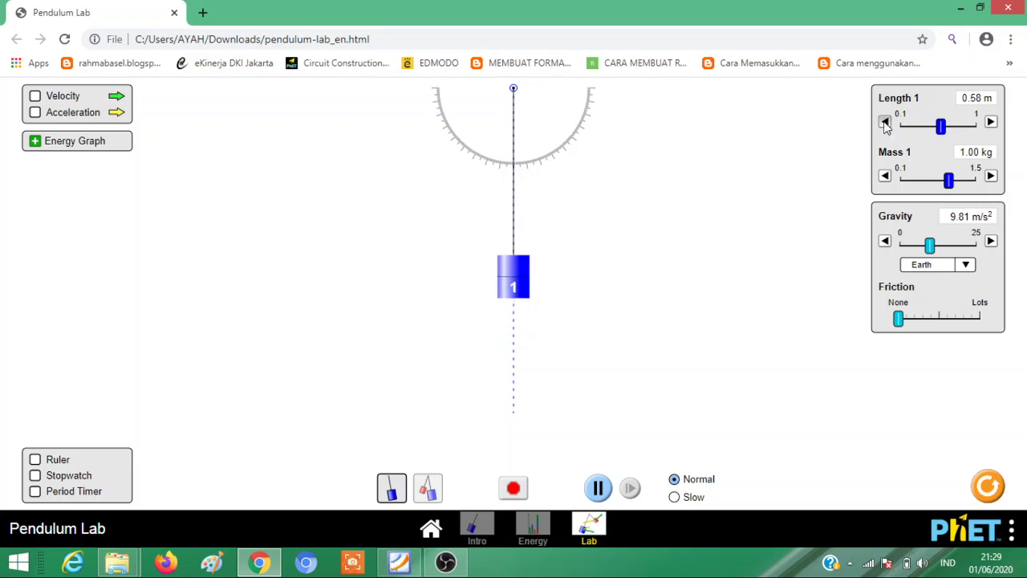
left_click(885, 123)
left_click(886, 122)
left_click(885, 123)
left_click(885, 123)
left_click(885, 122)
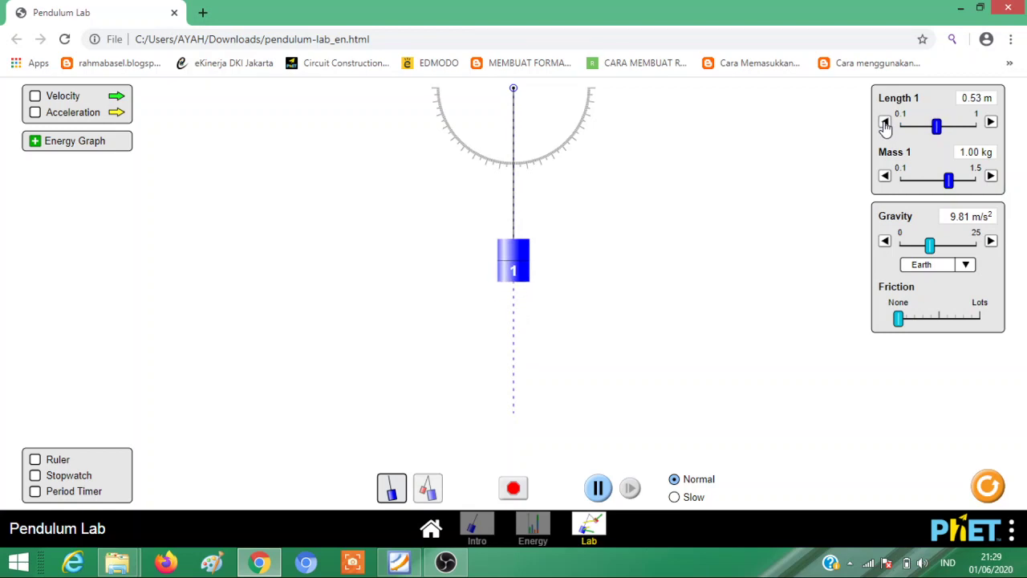
left_click(885, 123)
left_click(886, 123)
left_click(885, 123)
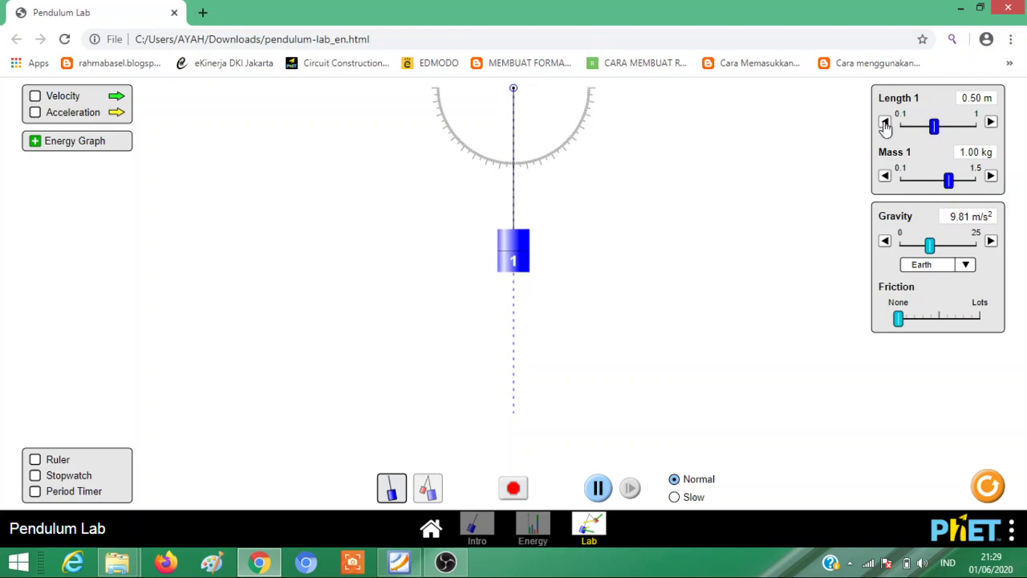
left_click(885, 123)
left_click(885, 123)
left_click(885, 122)
left_click(885, 123)
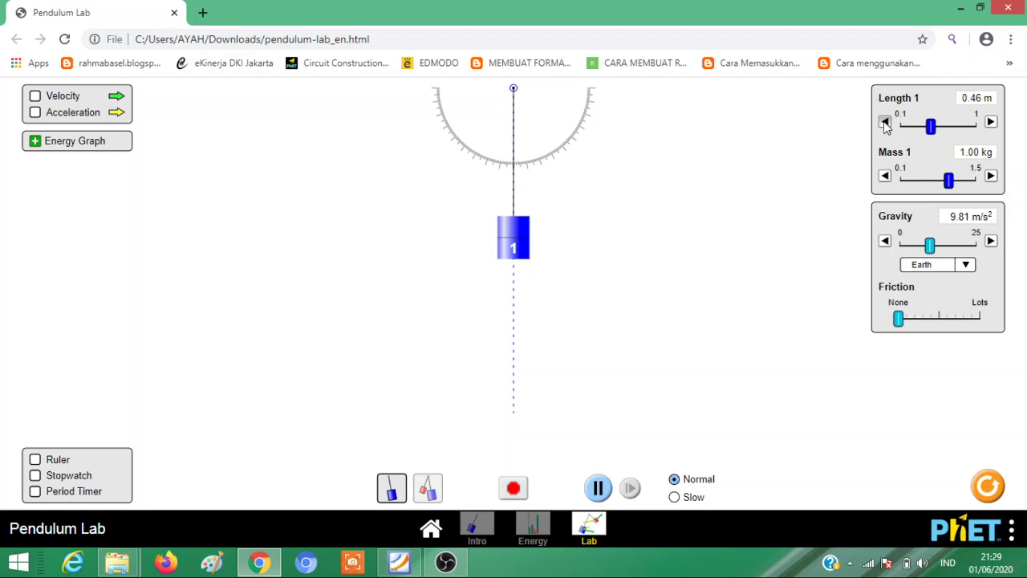
left_click(885, 122)
left_click(886, 123)
left_click(886, 123)
left_click(885, 123)
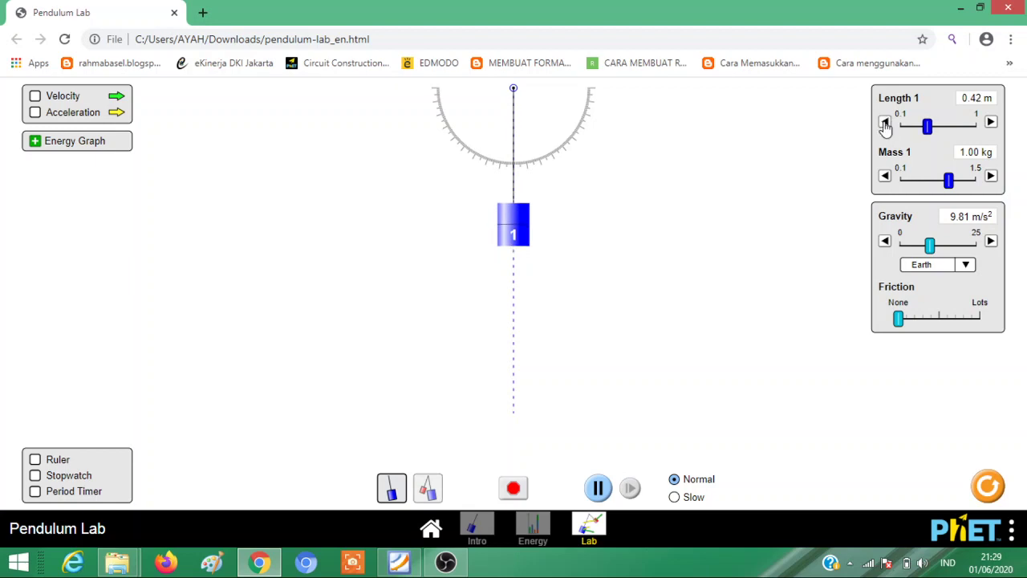
left_click(885, 123)
left_click(885, 123)
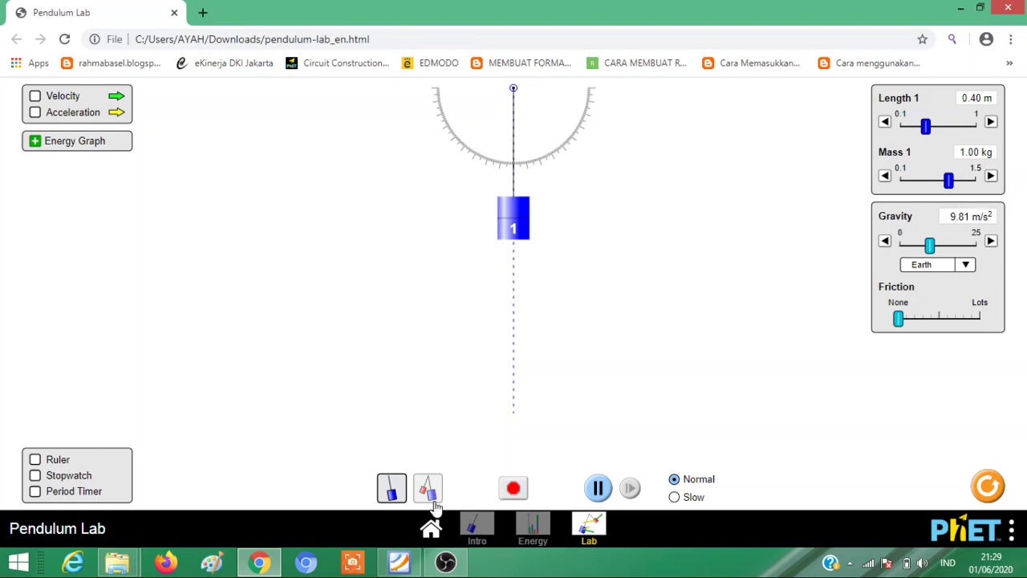
Switch back to the worksheet in Foxit Reader and check the load mass specified above each data table.
left_click(404, 566)
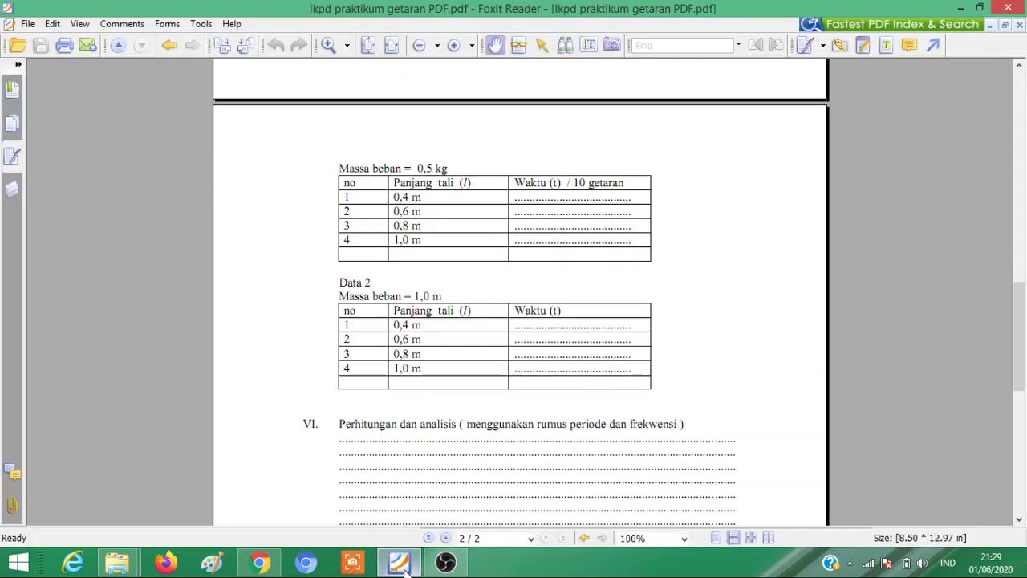
scroll(454, 291, "up", 6)
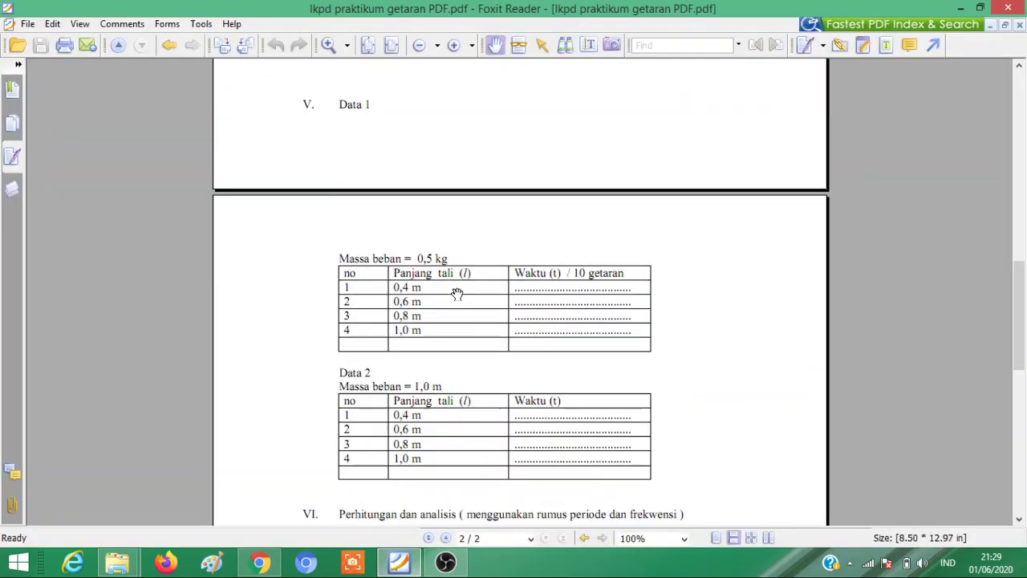
scroll(454, 300, "down", 3)
scroll(447, 317, "down", 3)
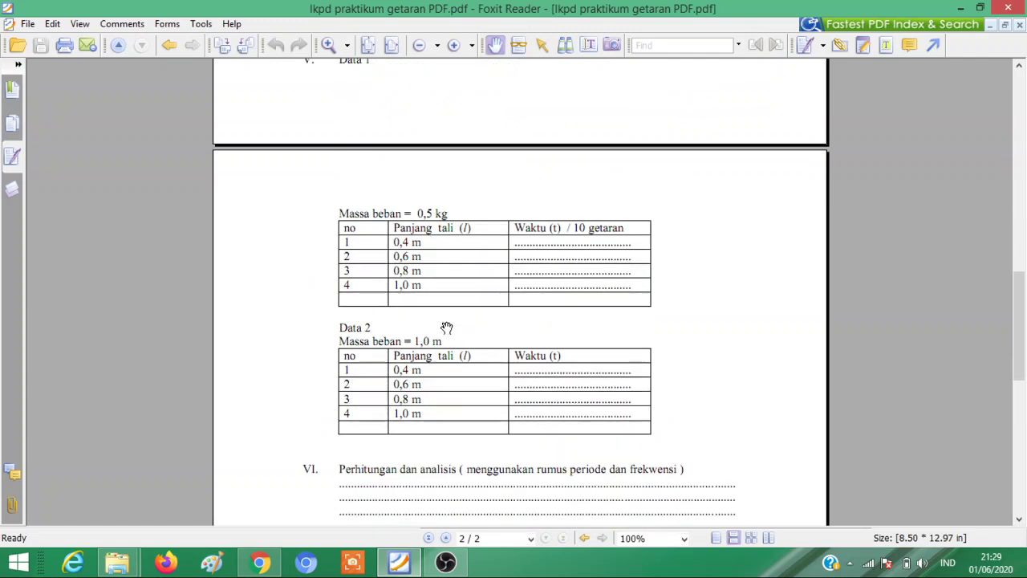
Return to Pendulum Lab in Chrome and set pendulum 1's mass to 0.50 kg and the gravity to 9.80 m/s².
left_click(260, 562)
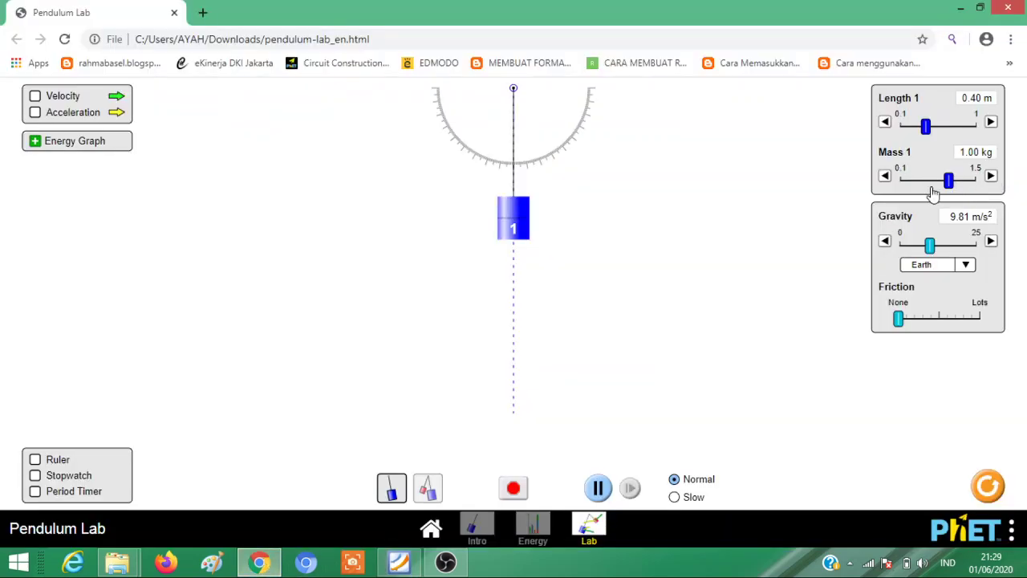
left_click(991, 177)
left_click(991, 177)
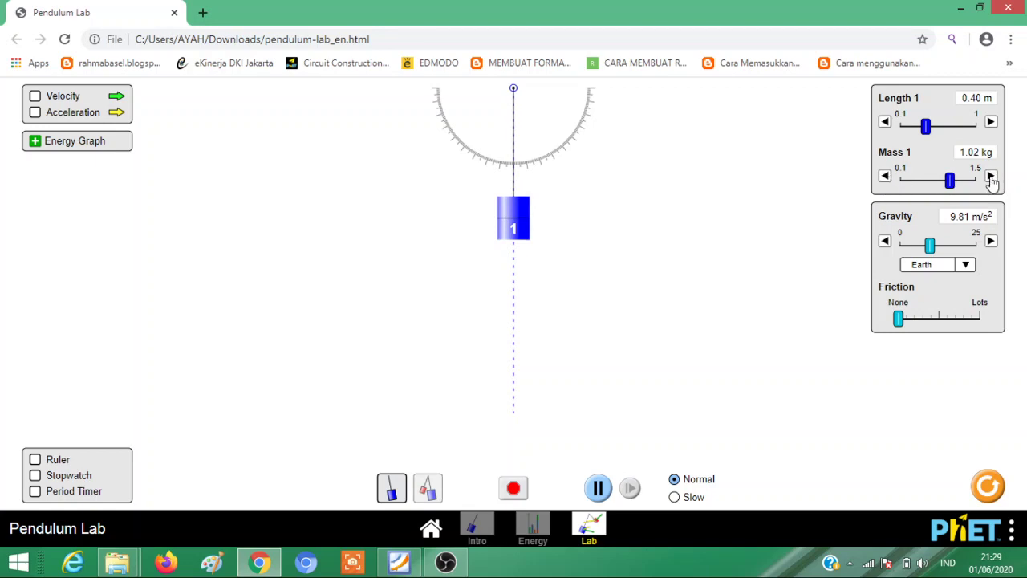
left_click(885, 177)
left_click(885, 177)
left_click(885, 178)
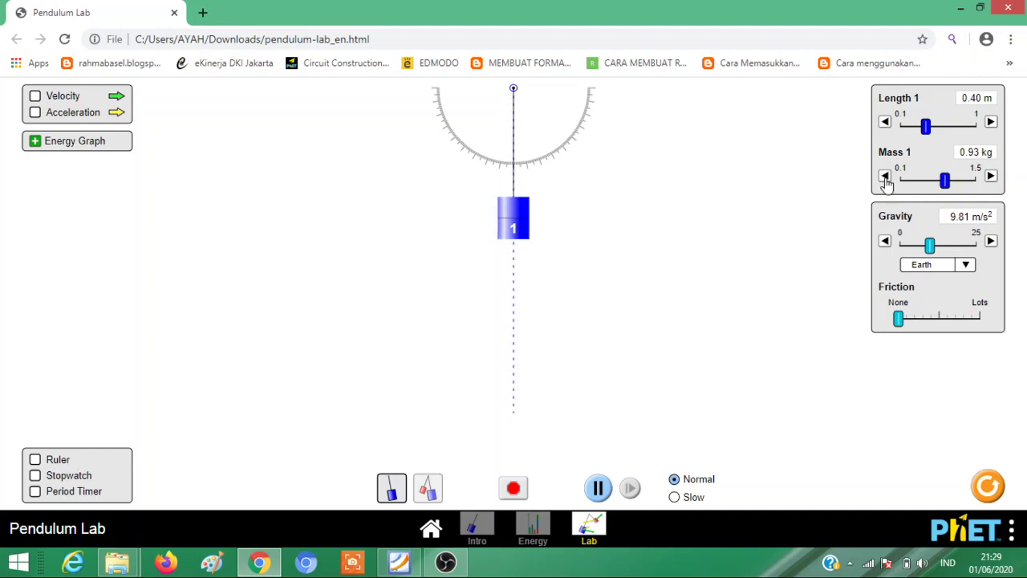
left_click(885, 178)
left_click(885, 177)
left_click(886, 177)
left_click(885, 177)
left_click(885, 177)
left_click(885, 177)
left_click(885, 177)
left_click(885, 177)
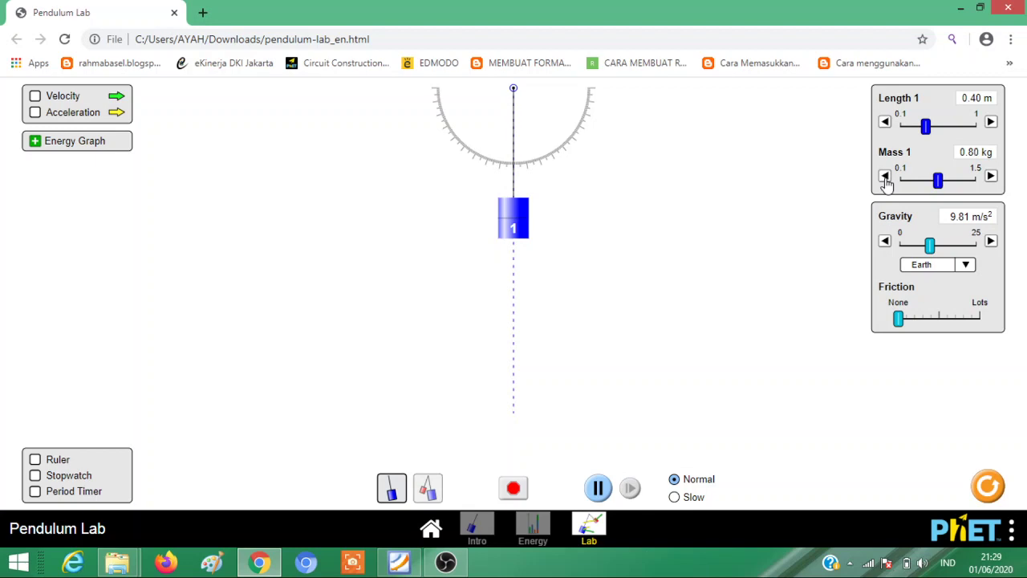
left_click(886, 178)
left_click(885, 178)
left_click(885, 178)
left_click(885, 177)
left_click(885, 177)
left_click(885, 177)
left_click(885, 177)
left_click(885, 177)
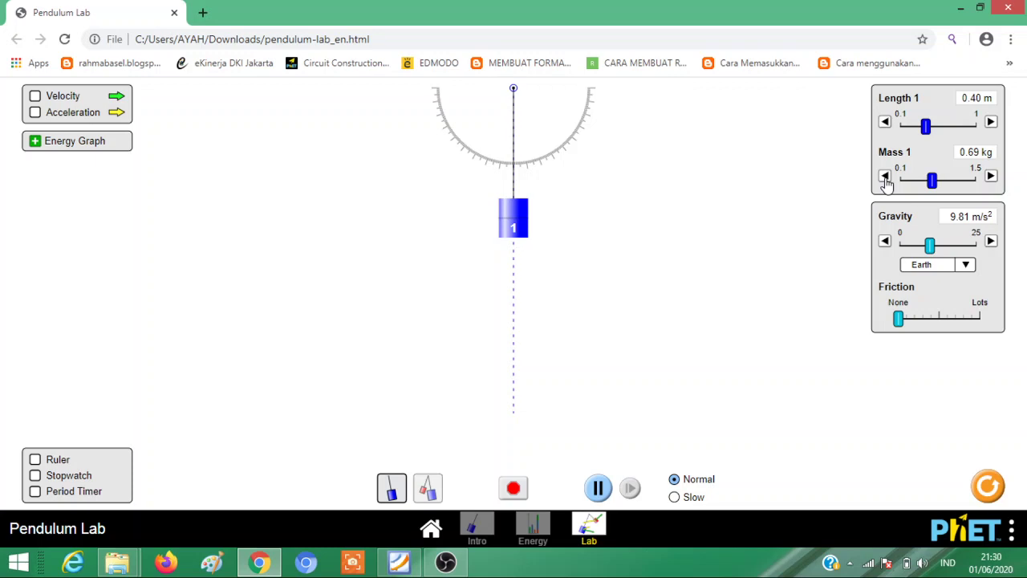
left_click(885, 177)
left_click(885, 177)
left_click(885, 177)
left_click(885, 177)
left_click(885, 177)
left_click(885, 178)
left_click(885, 177)
left_click(885, 177)
left_click(885, 177)
left_click(885, 177)
left_click(886, 178)
left_click(885, 177)
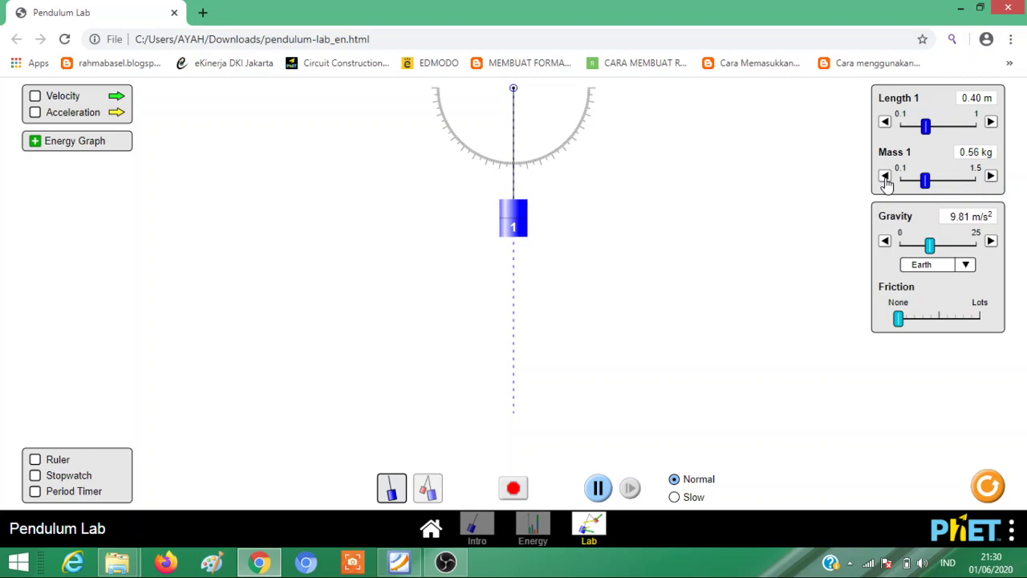
left_click(885, 177)
left_click(885, 177)
left_click(885, 177)
left_click(885, 178)
left_click(885, 241)
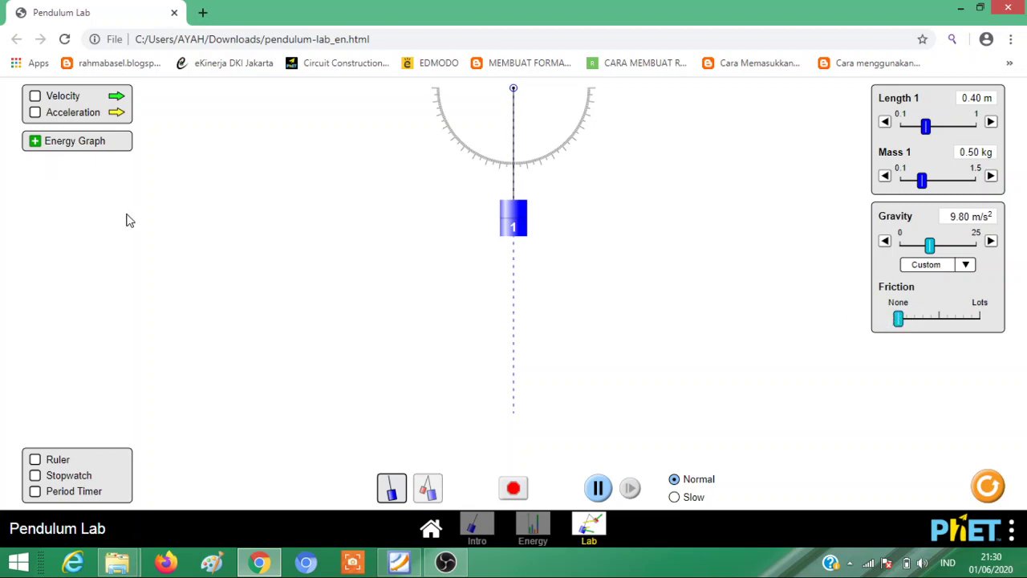
Display the stopwatch in the simulation and start it running.
left_click(34, 478)
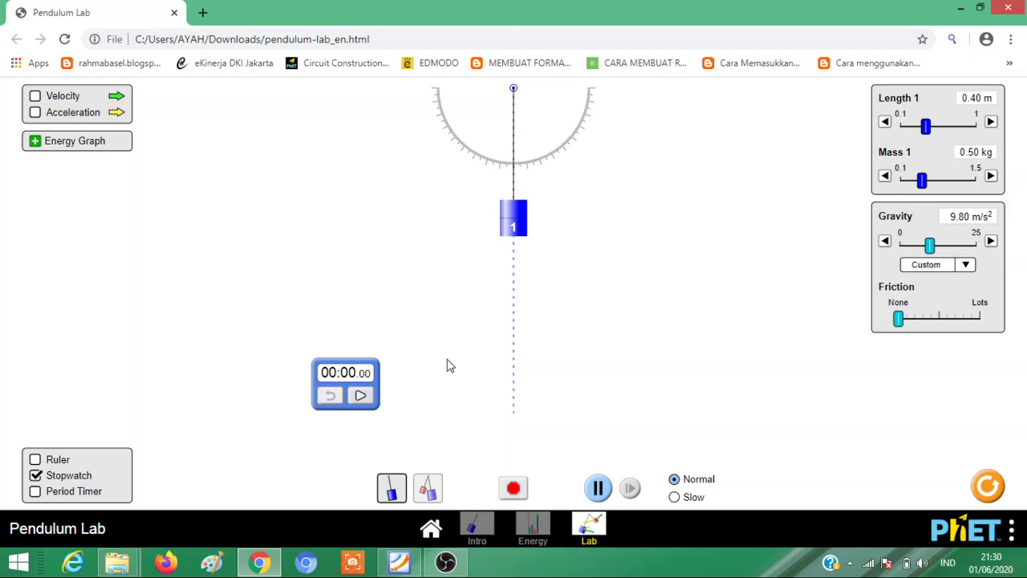
left_click(362, 397)
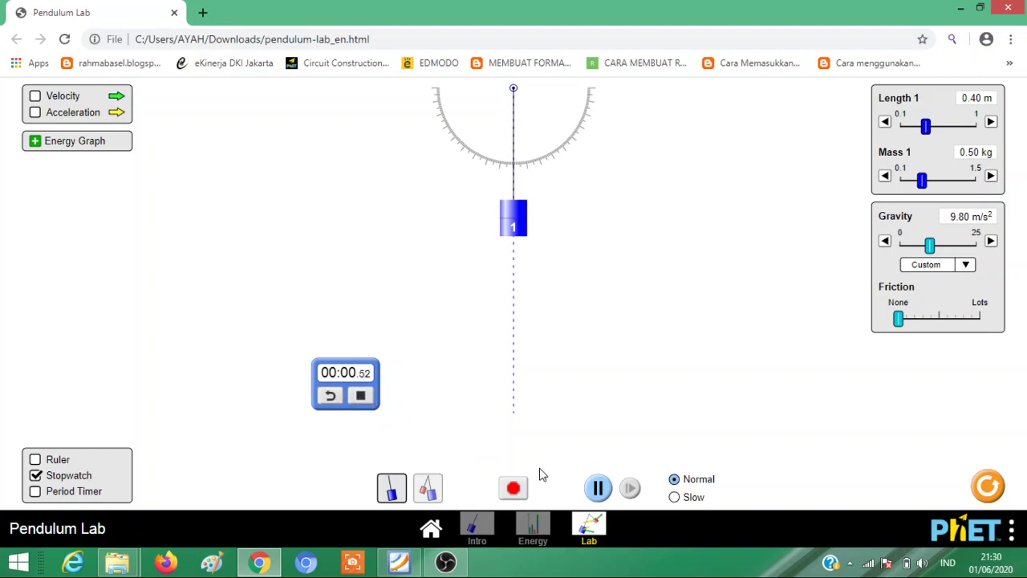
Pause the simulation and reset the stopwatch to zero.
left_click(598, 489)
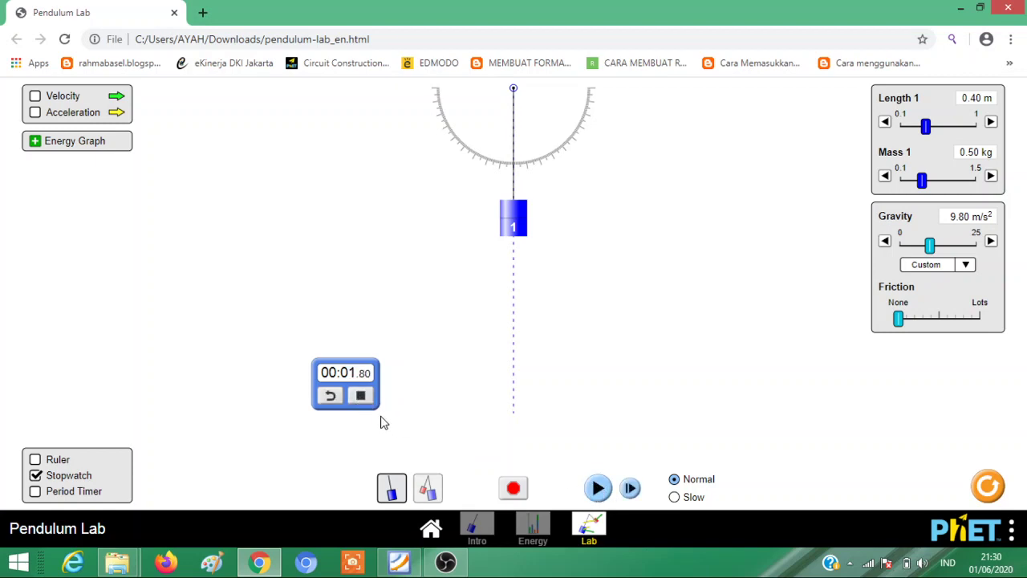
left_click(330, 397)
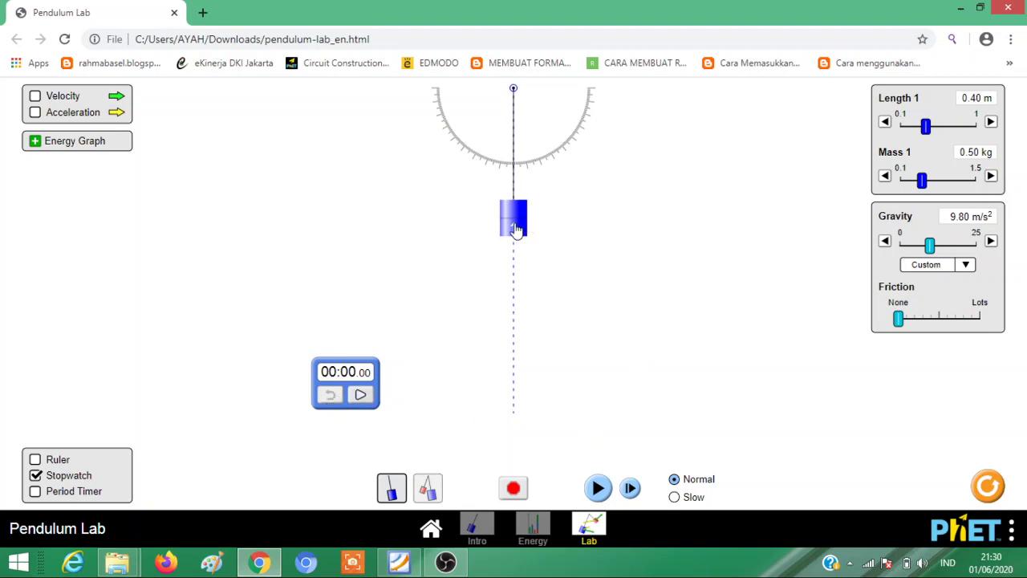
Release pendulum 1 from 30° for a trial swing without the stopwatch, pause it, and bring the pendulum back to rest.
left_click_drag(518, 229, 593, 227)
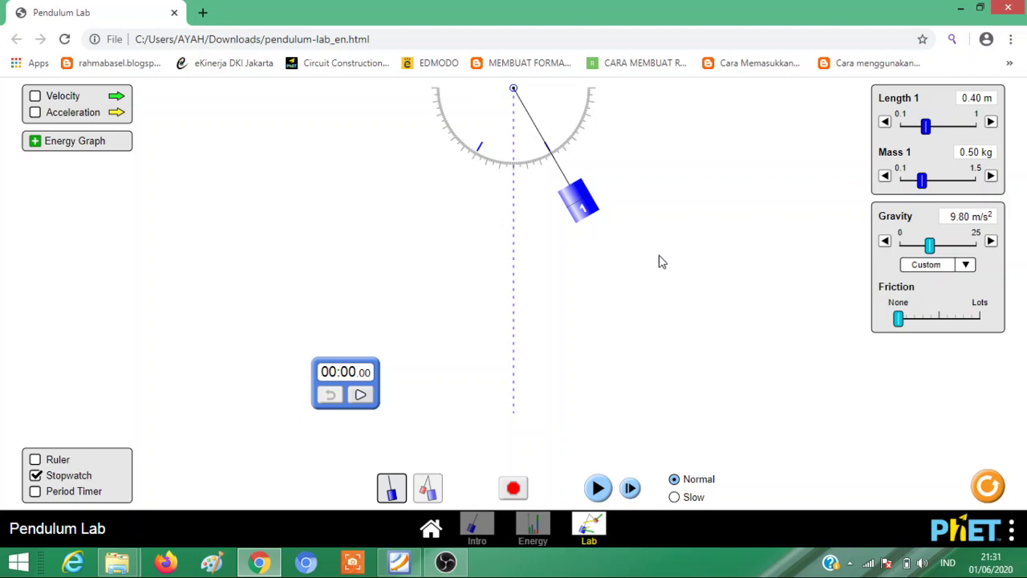
left_click(598, 489)
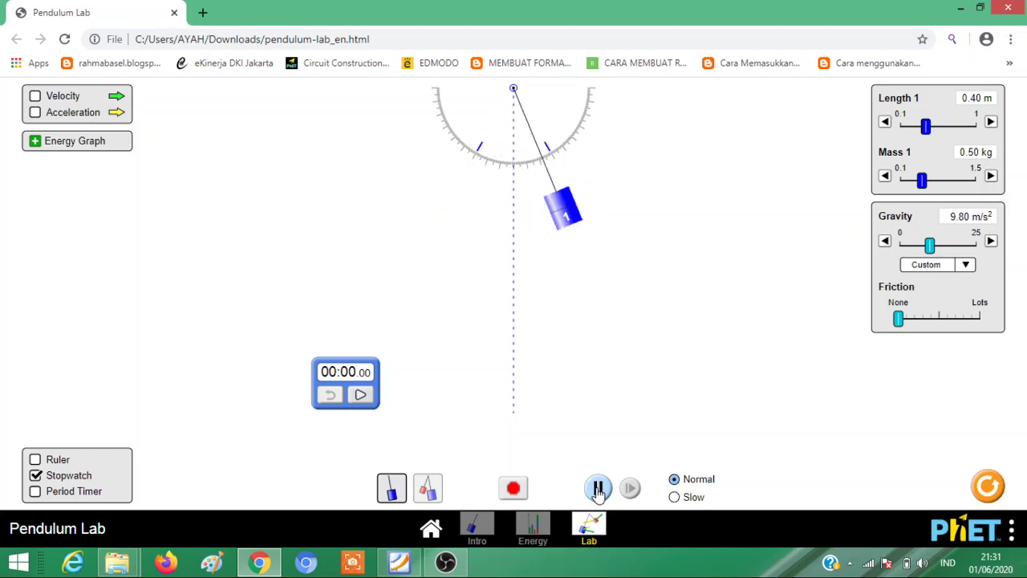
left_click(598, 489)
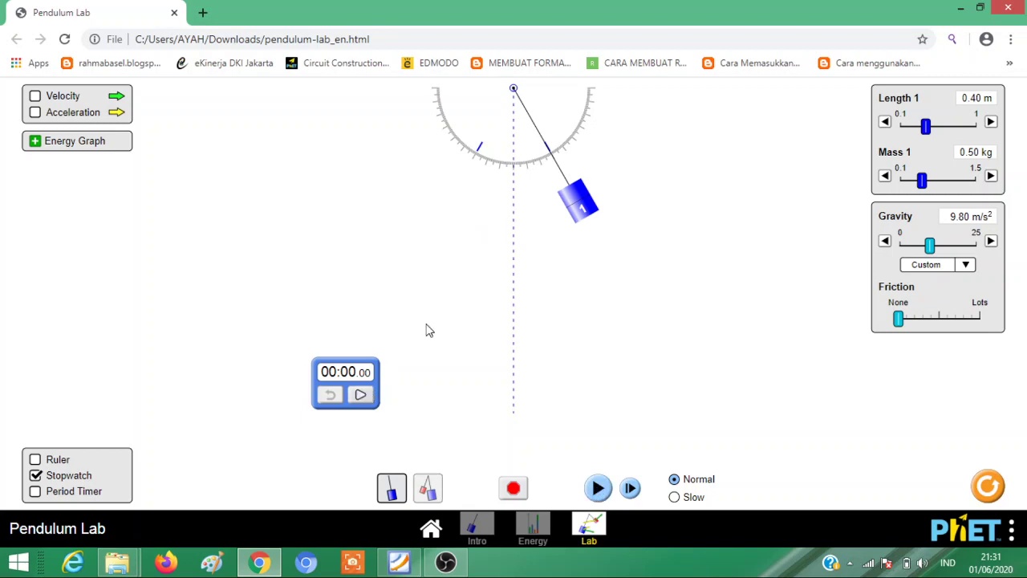
left_click(514, 489)
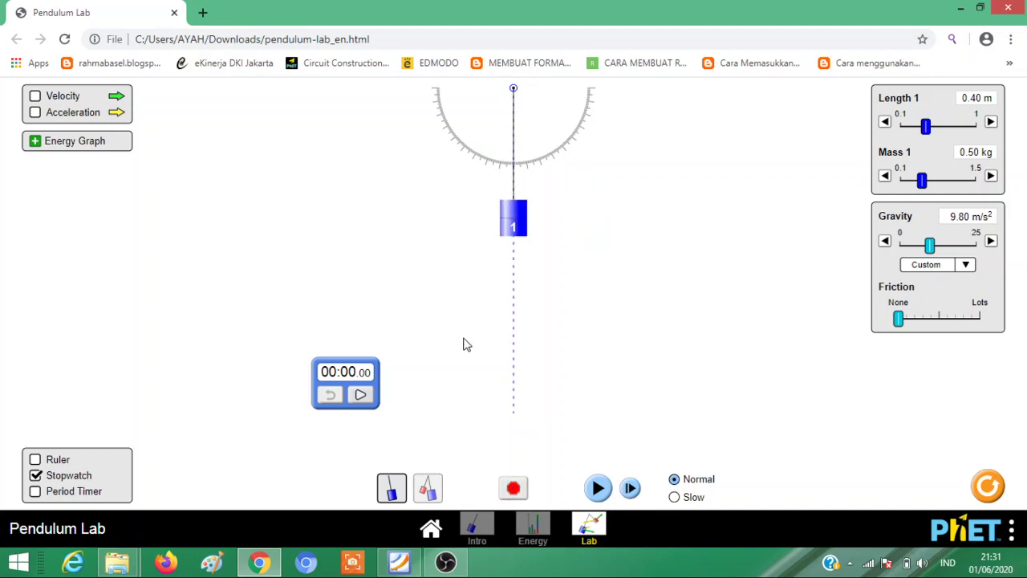
Start the stopwatch while paused, release the 0.40 m pendulum from 30°, and pause the simulation after 10 oscillations.
left_click(361, 396)
left_click_drag(518, 239, 598, 227)
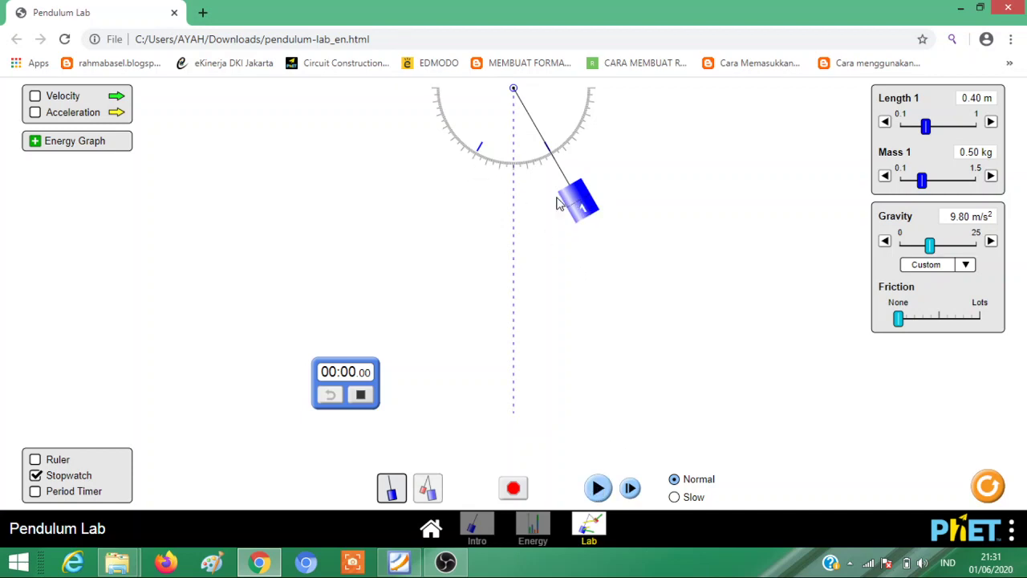
left_click(598, 489)
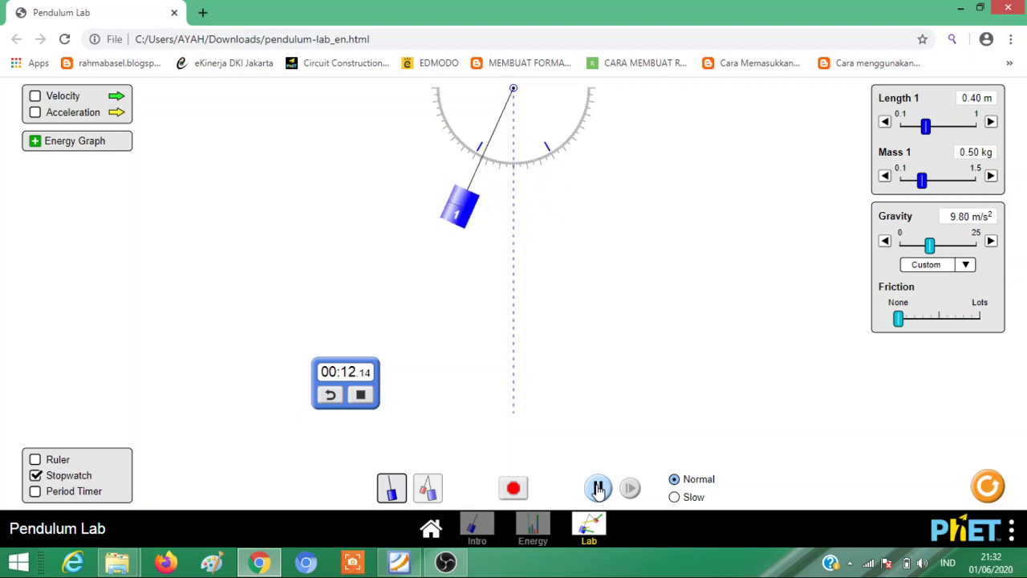
left_click(598, 488)
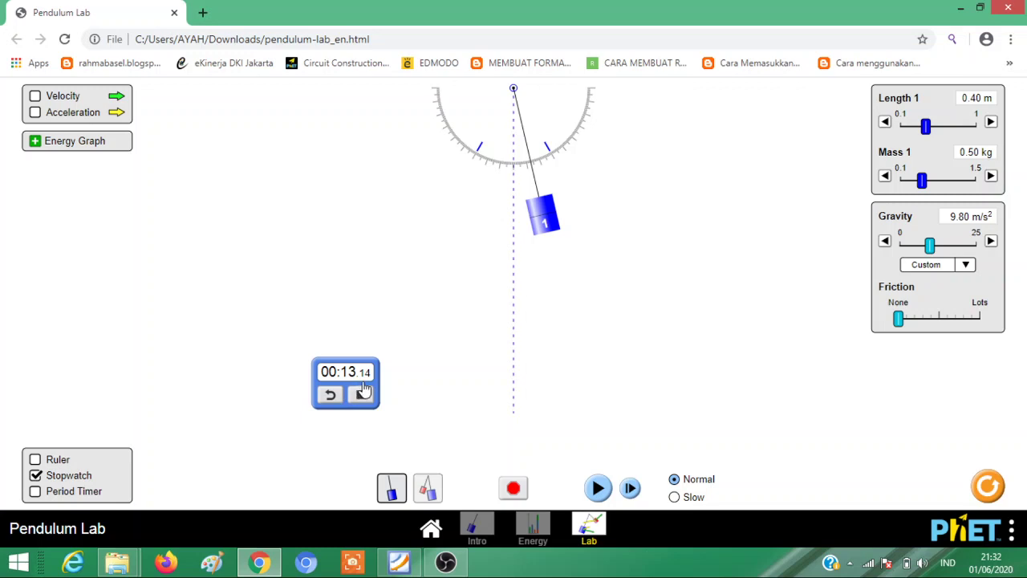
Check the time entry for the 0.4 m string in the Foxit Reader worksheet, and return to Pendulum Lab in Chrome.
left_click(401, 563)
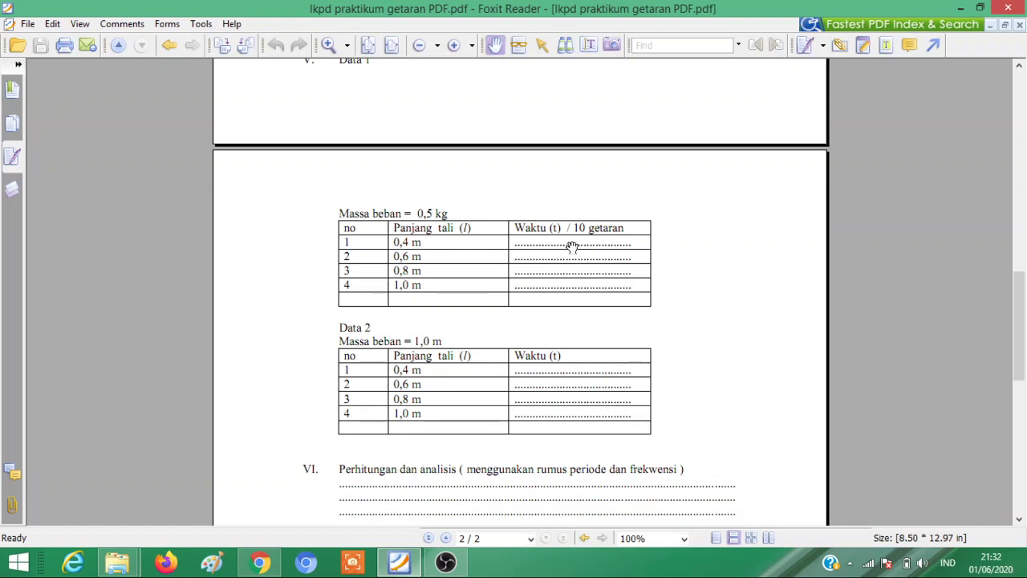
left_click(265, 565)
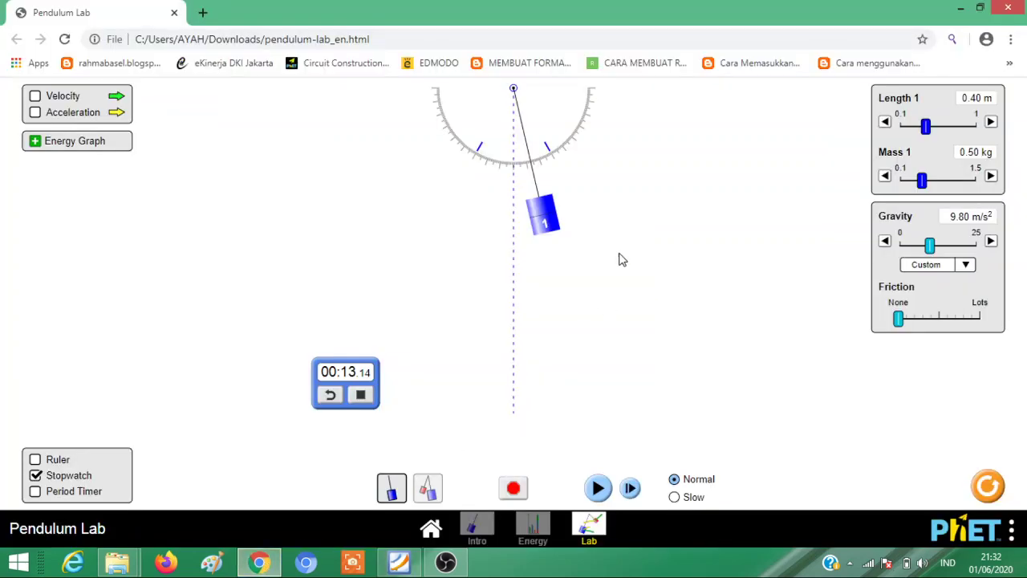
Bring pendulum 1 to rest and set its length to 0.60 m.
left_click(514, 488)
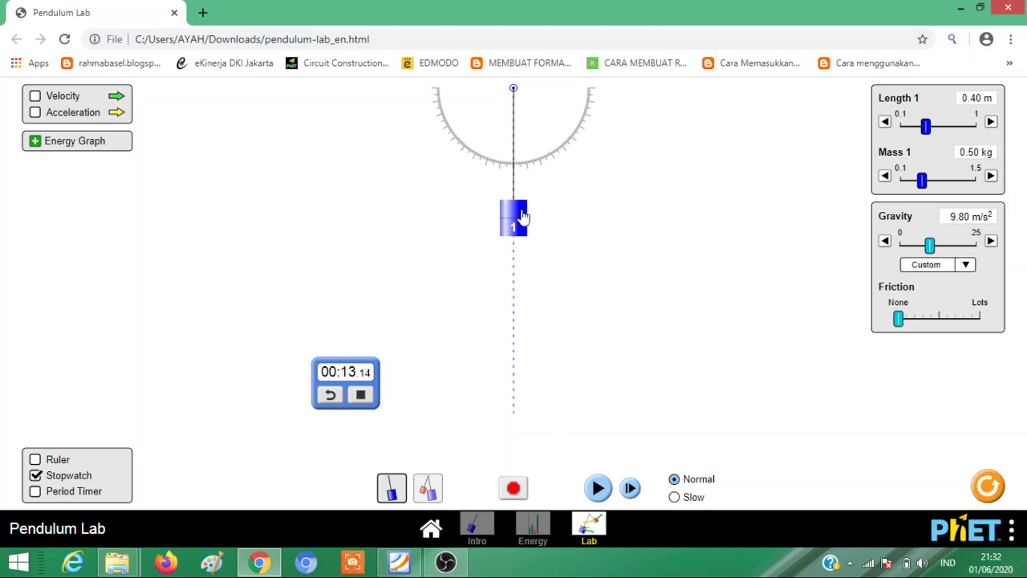
left_click(991, 122)
left_click(991, 123)
left_click(991, 122)
left_click(992, 122)
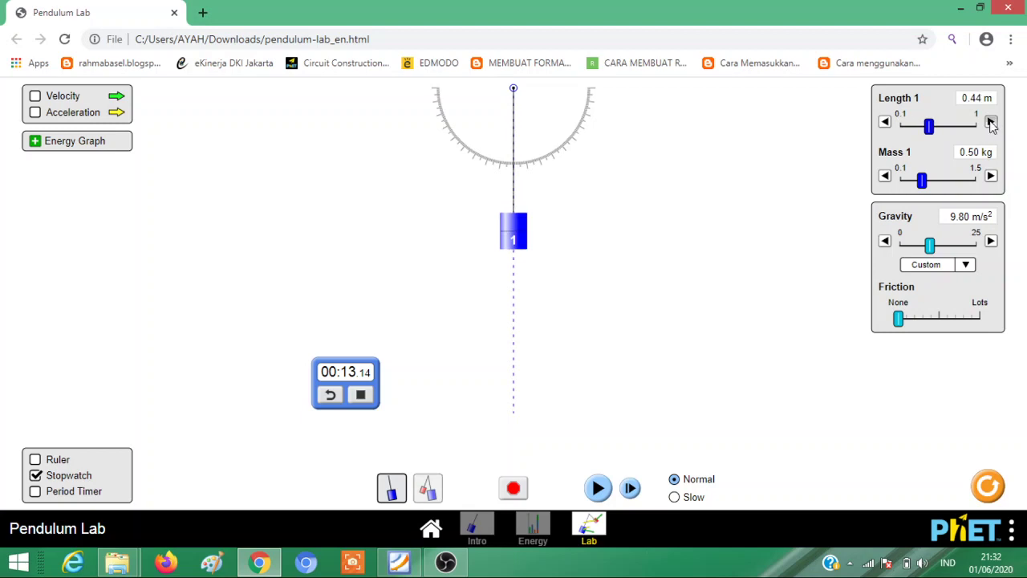
left_click(991, 122)
left_click(992, 123)
left_click(991, 123)
left_click(991, 123)
left_click(992, 123)
left_click(992, 123)
left_click(991, 122)
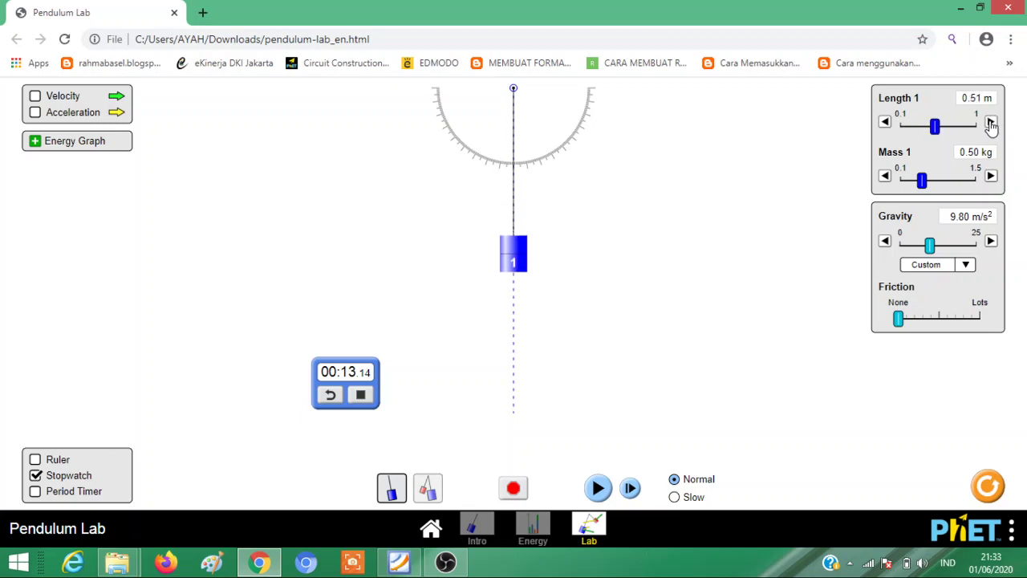
left_click(991, 123)
left_click(991, 122)
left_click(992, 123)
left_click(991, 123)
left_click(991, 123)
left_click(991, 123)
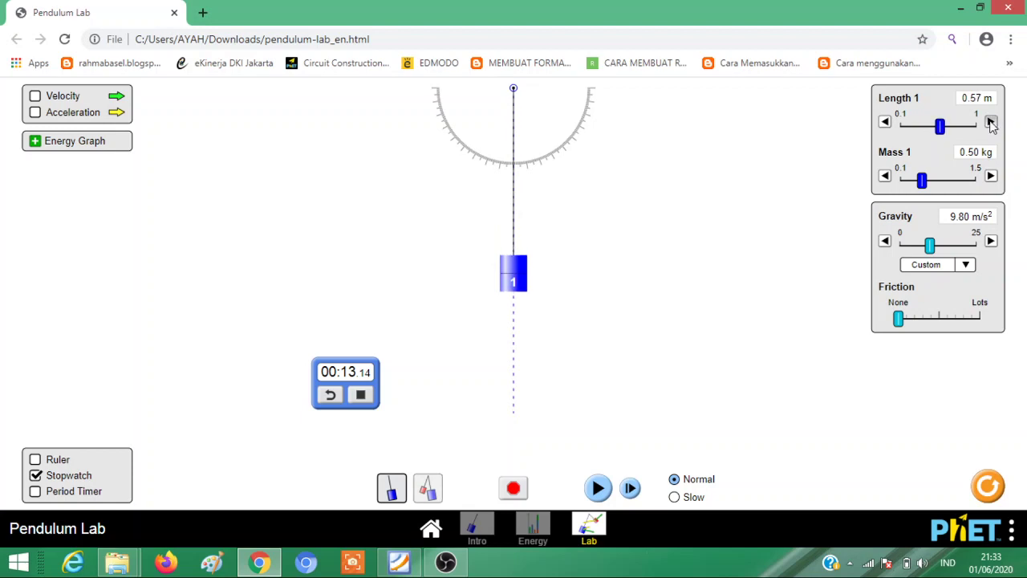
left_click(991, 123)
left_click(991, 122)
left_click(991, 122)
left_click(991, 123)
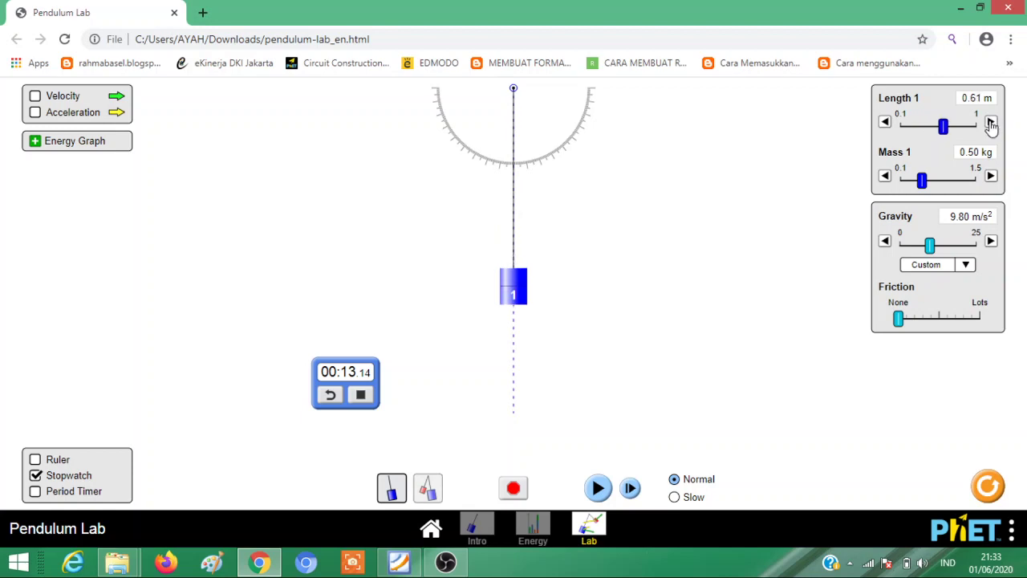
left_click(885, 122)
Reset the stopwatch, release the 0.60 m pendulum from 30°, and pause the simulation after 10 oscillations.
left_click(329, 396)
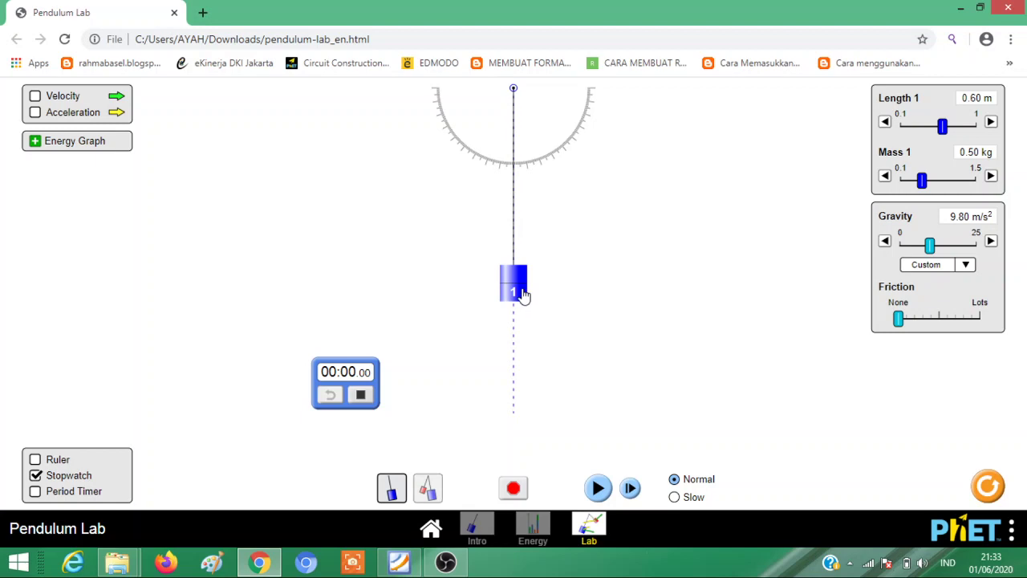
left_click_drag(520, 295, 637, 288)
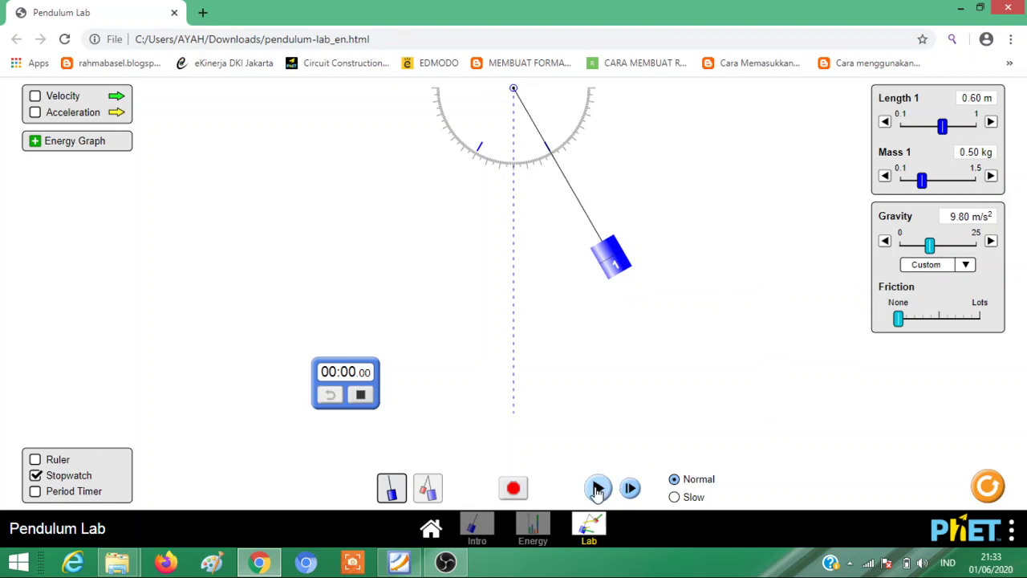
left_click(598, 490)
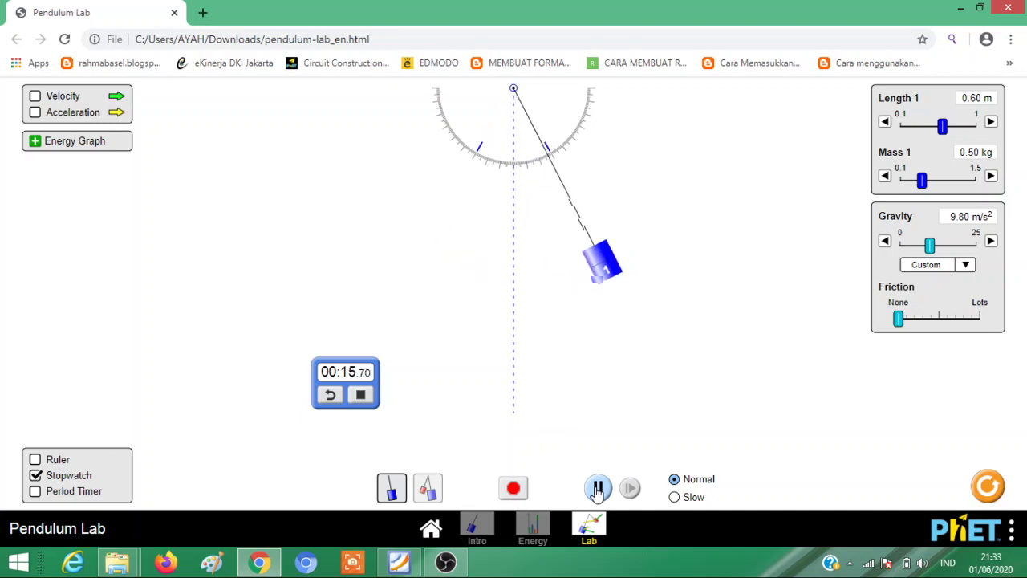
left_click(598, 489)
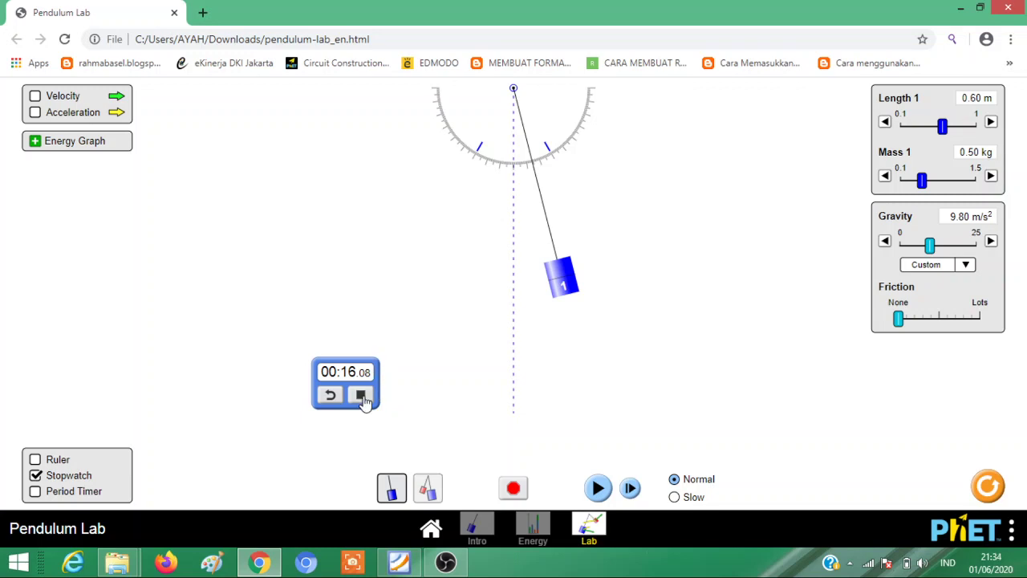
Check the time entry for the 0.6 m string in the Foxit Reader worksheet, and return to Pendulum Lab in Chrome.
left_click(401, 563)
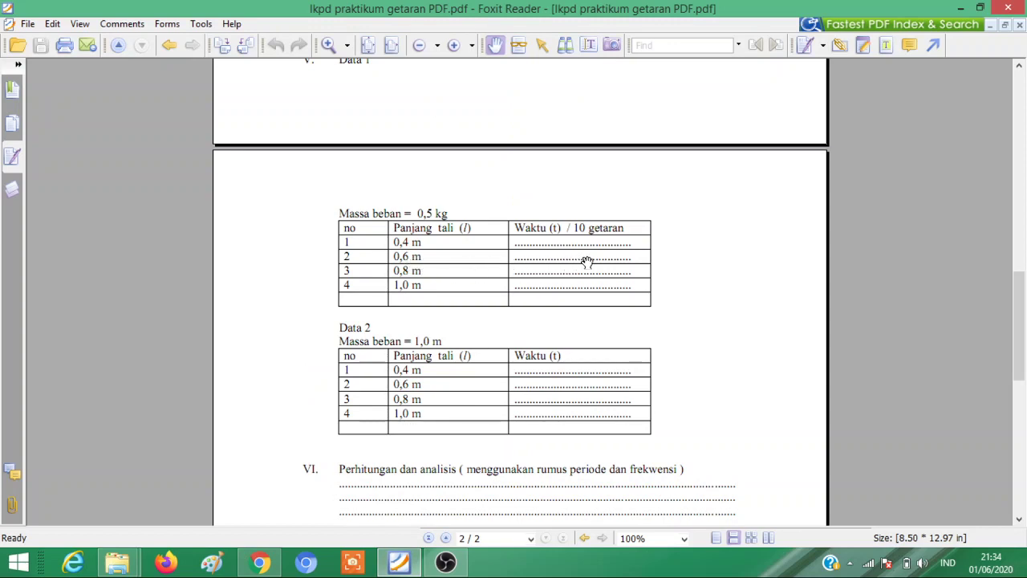
left_click(259, 562)
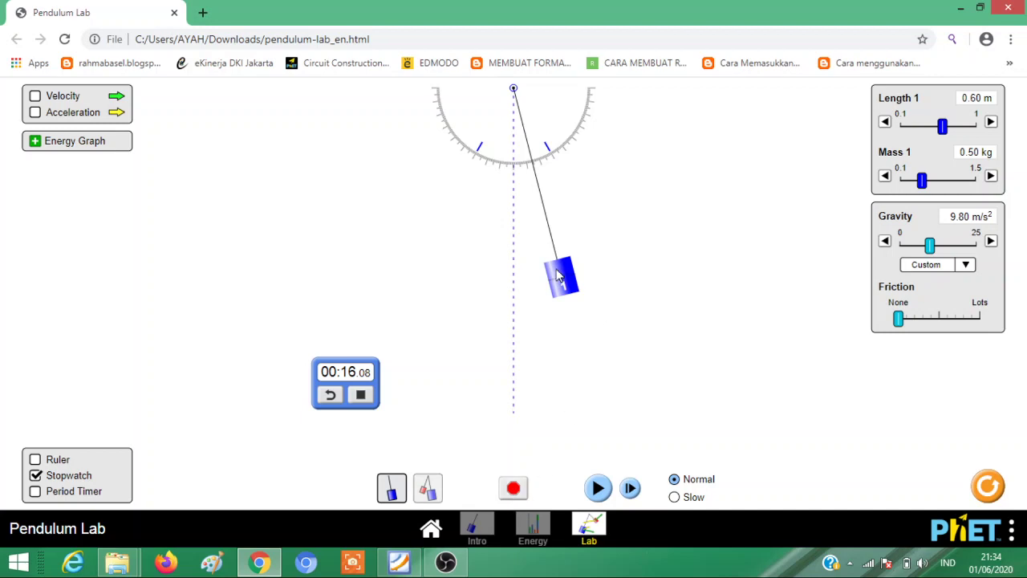
Return pendulum 1 to rest with the stopwatch reset, and set its length to 0.80 m.
left_click(514, 489)
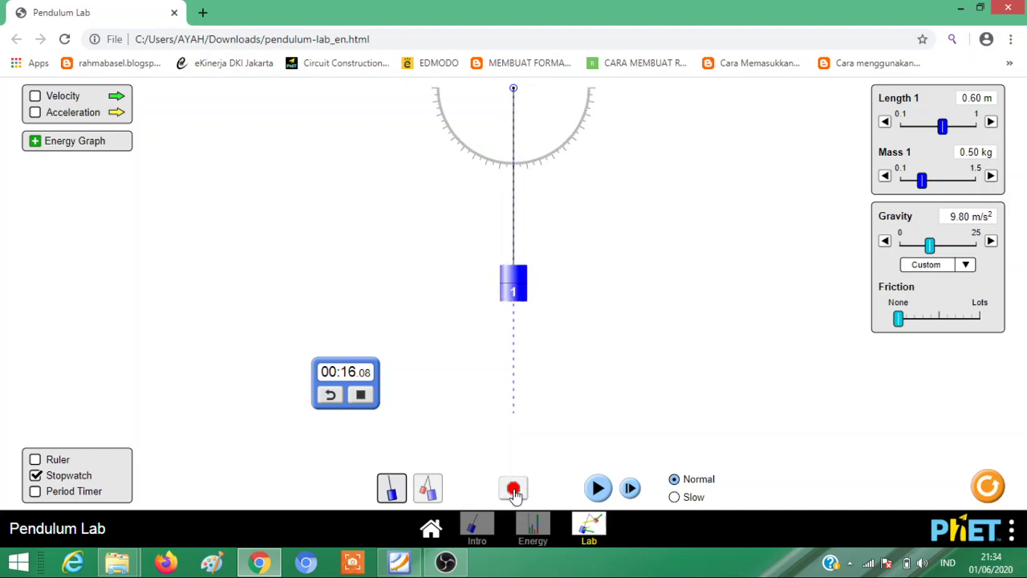
left_click(327, 401)
left_click(992, 123)
left_click(992, 123)
left_click(992, 124)
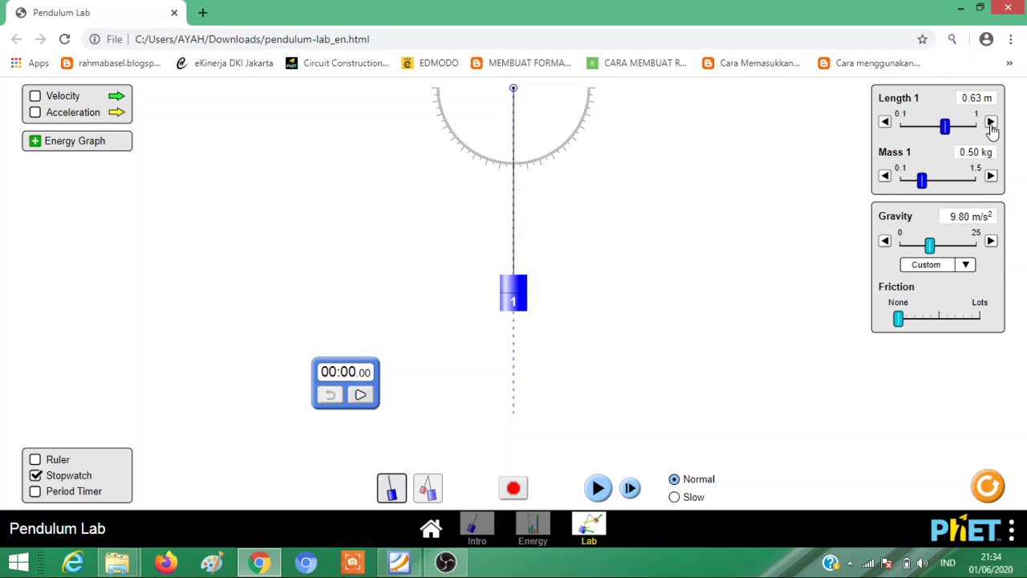
left_click(991, 124)
left_click(992, 123)
left_click(992, 123)
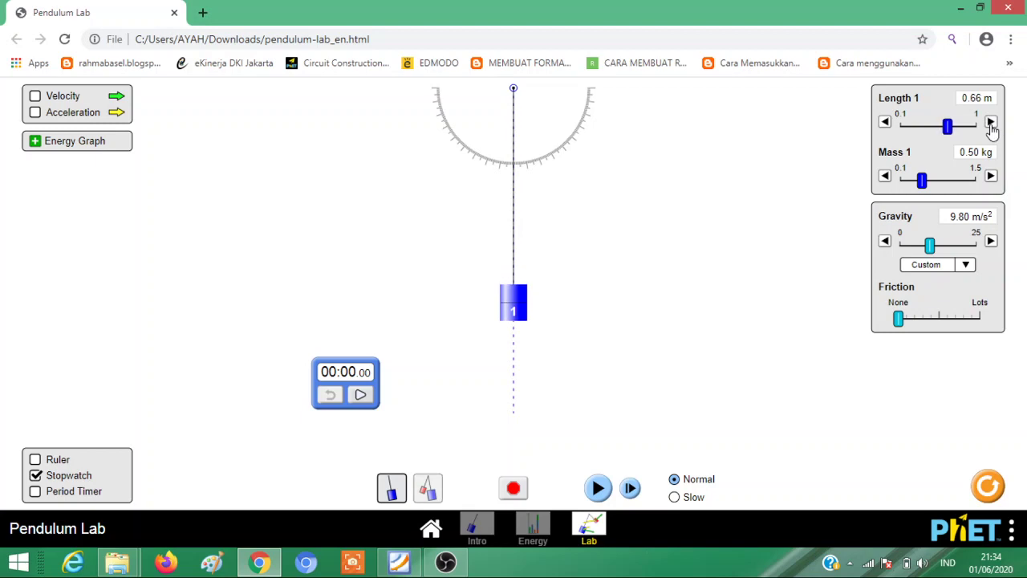
left_click(992, 123)
left_click(992, 123)
left_click(992, 123)
left_click(992, 123)
left_click(992, 123)
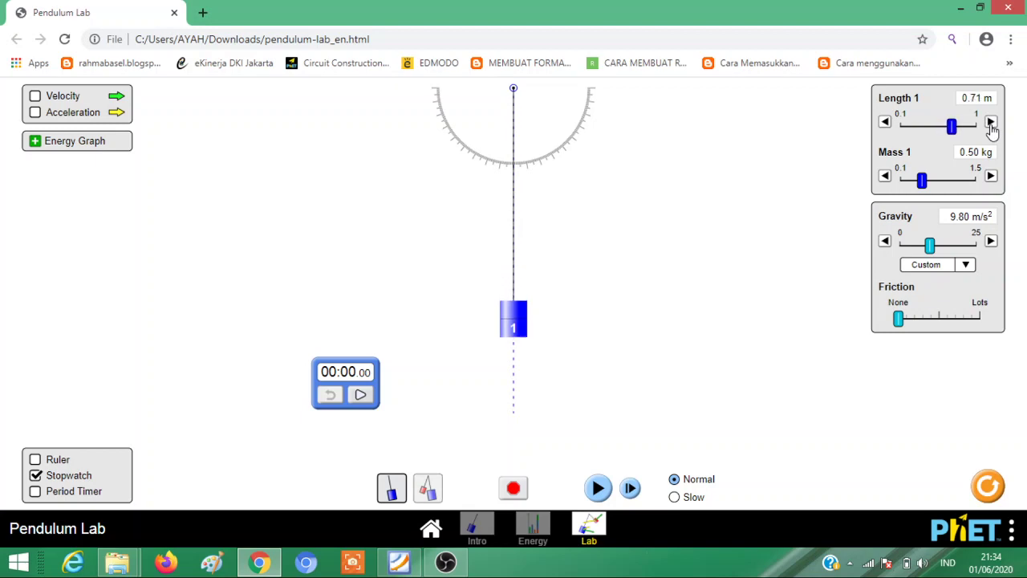
left_click(992, 123)
left_click(992, 123)
left_click(992, 123)
left_click(992, 122)
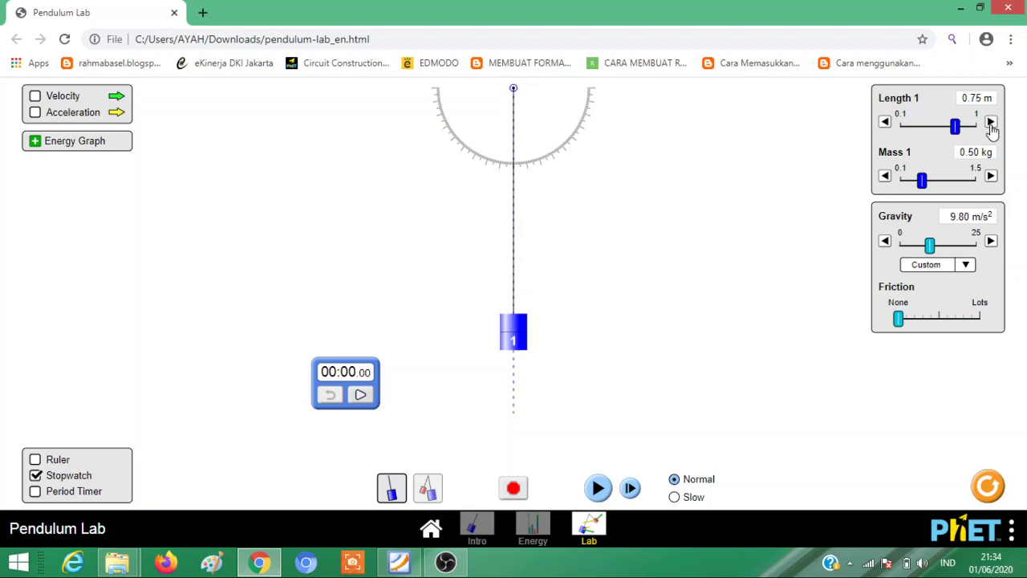
left_click(992, 123)
left_click(992, 123)
left_click(992, 123)
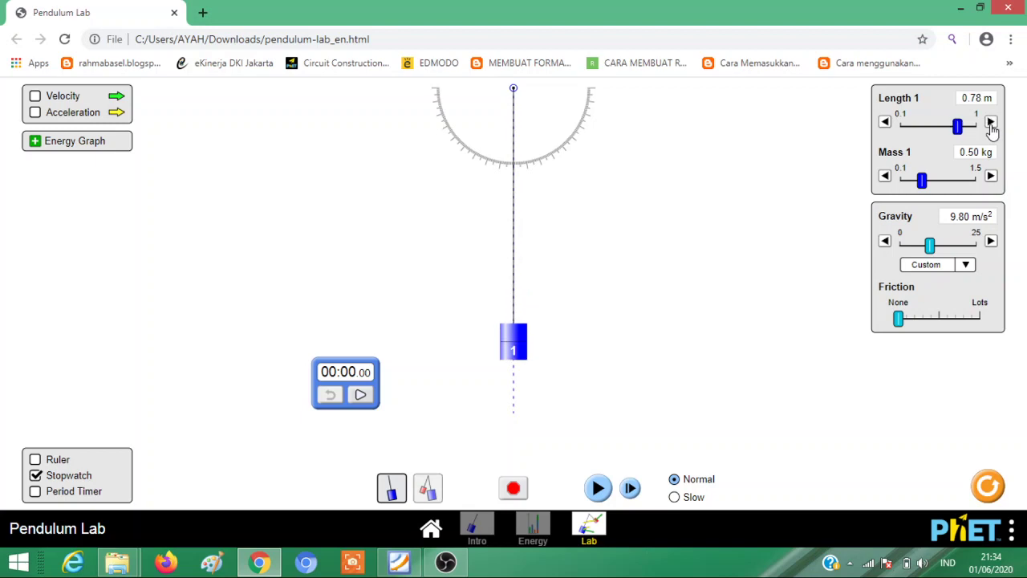
left_click(992, 123)
left_click(992, 123)
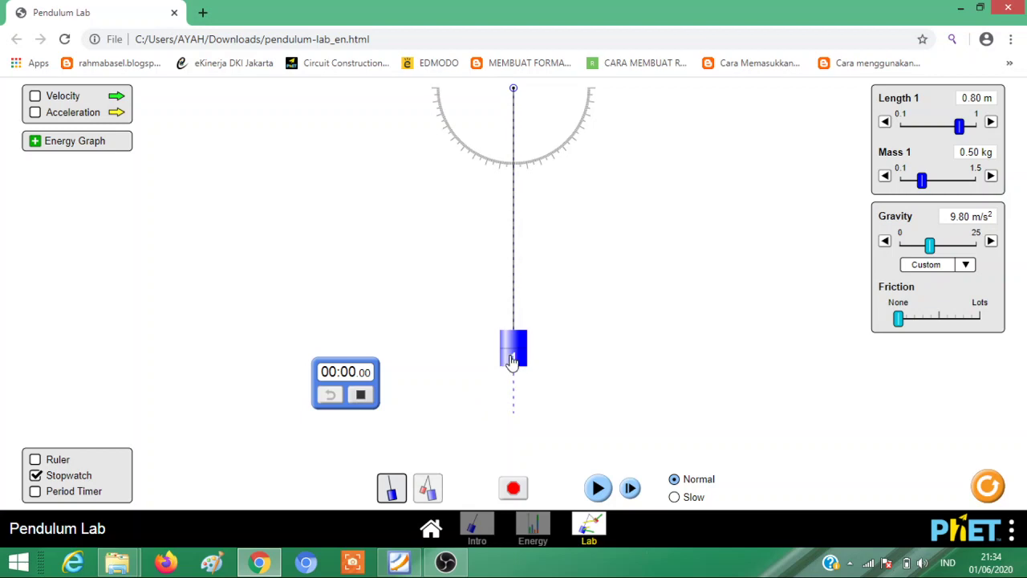
Release the 0.80 m pendulum from 30° with the stopwatch running, and pause the simulation after 10 oscillations.
left_click_drag(511, 361, 657, 353)
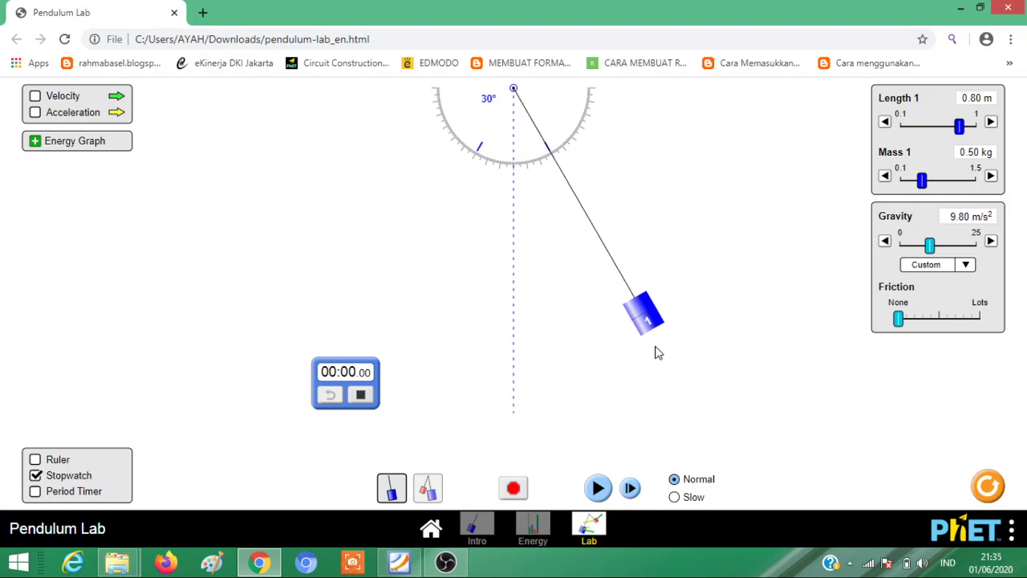
left_click(598, 490)
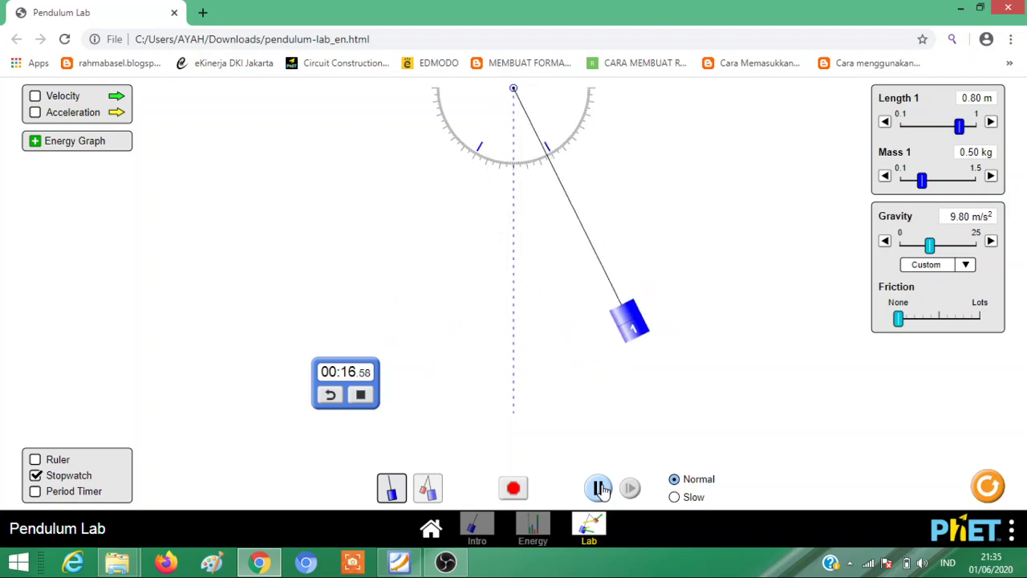
left_click(599, 488)
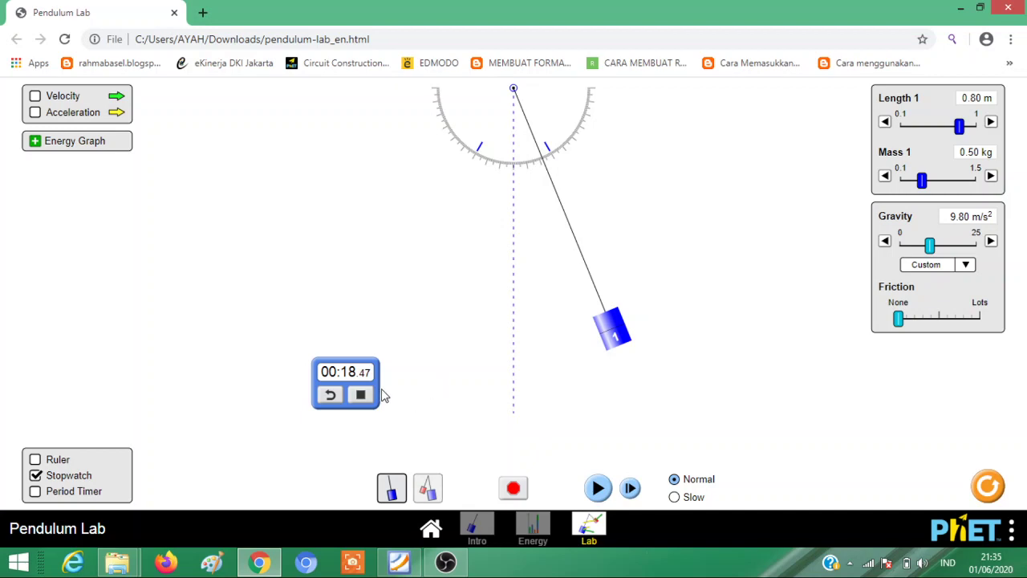
Compare the stopwatch in Chrome with the 0.8 m row of the Foxit Reader worksheet, and check the next string length listed.
left_click(399, 562)
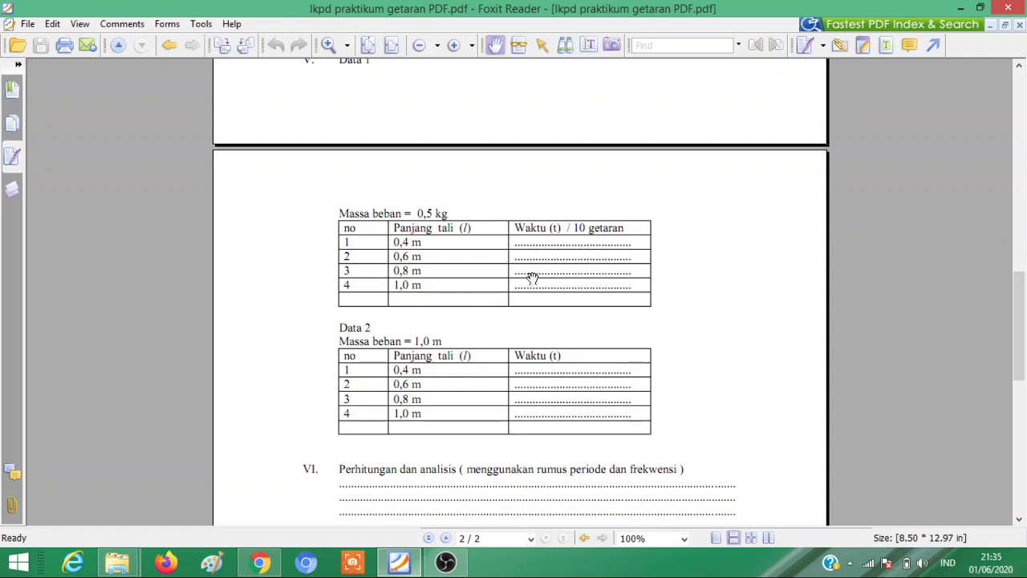
left_click(256, 565)
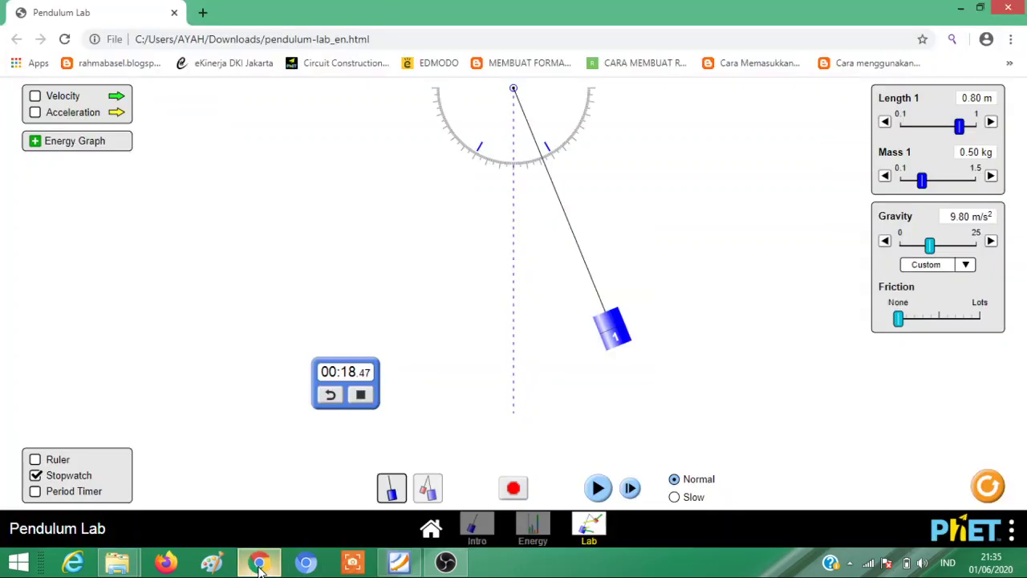
left_click(398, 562)
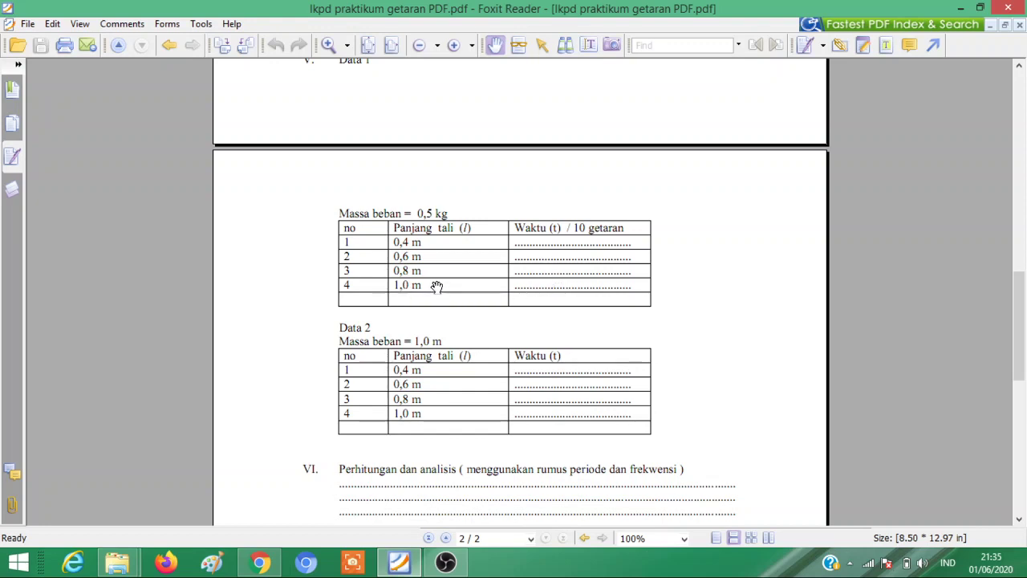
Switch to Pendulum Lab in Chrome, return pendulum 1 to rest with the stopwatch reset, and set its length to 1.00 m.
left_click(271, 563)
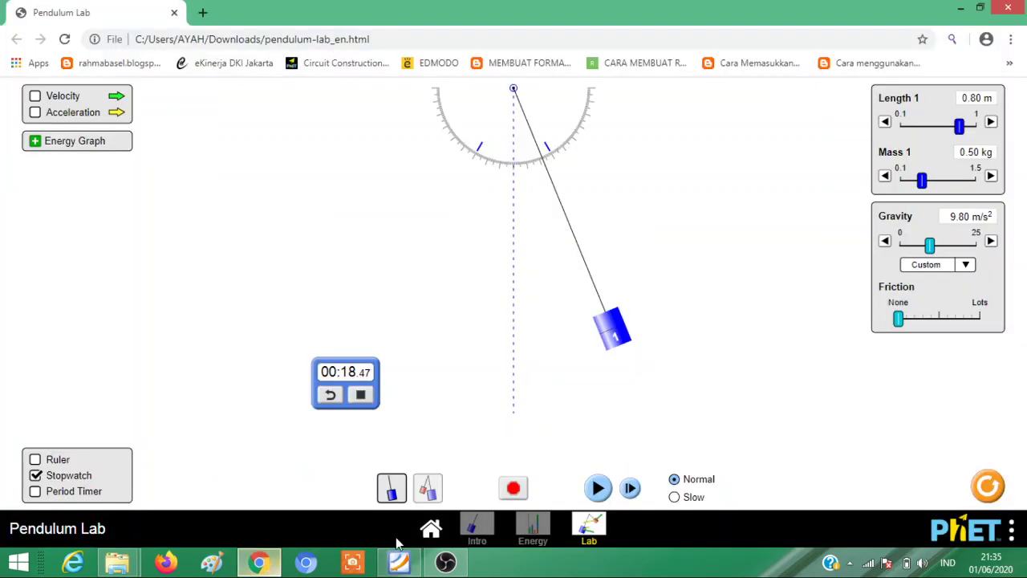
left_click(514, 489)
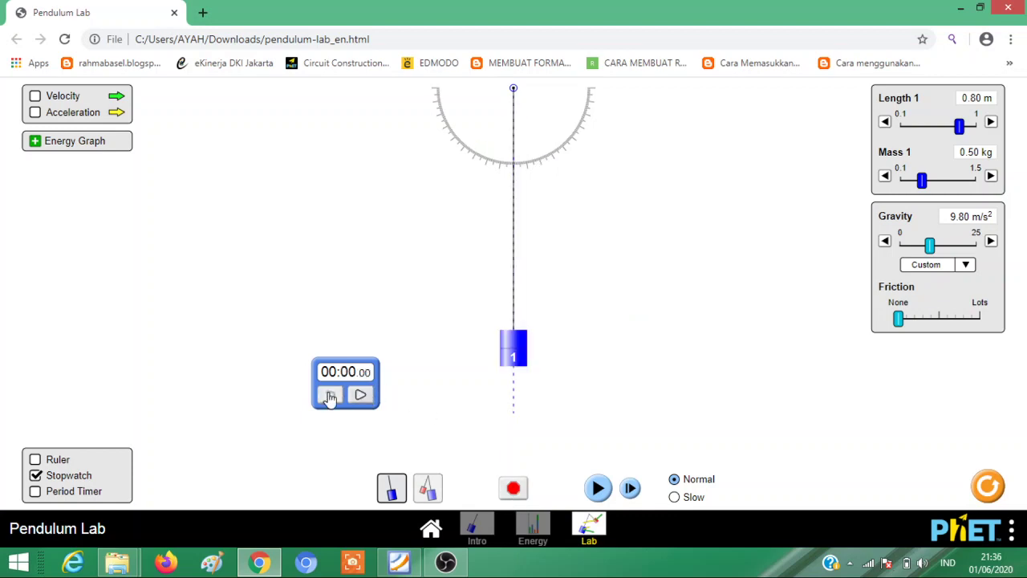
left_click(991, 123)
left_click(991, 123)
left_click(991, 123)
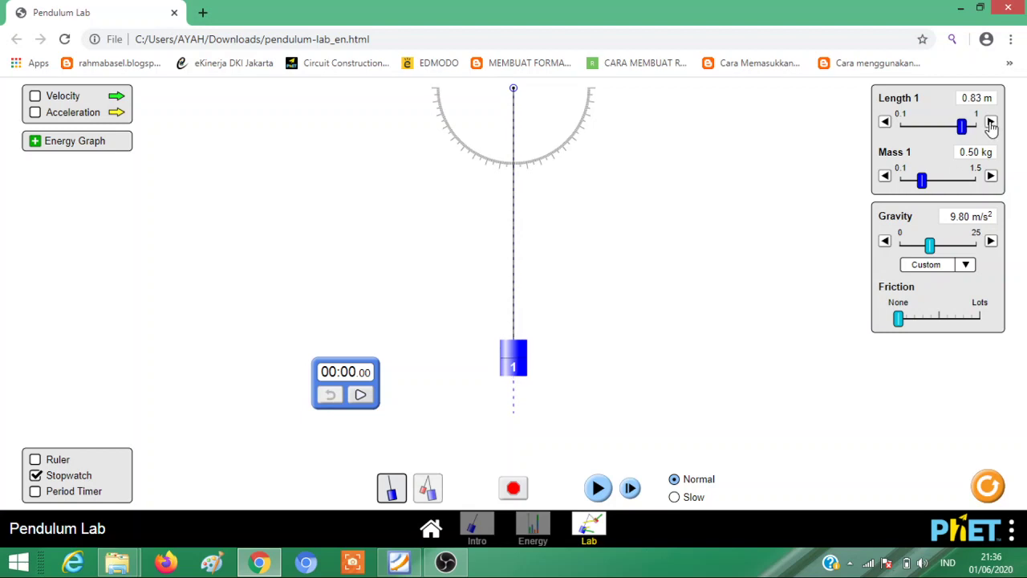
left_click(991, 122)
left_click(991, 123)
left_click(991, 123)
left_click(991, 123)
left_click(991, 123)
left_click(991, 123)
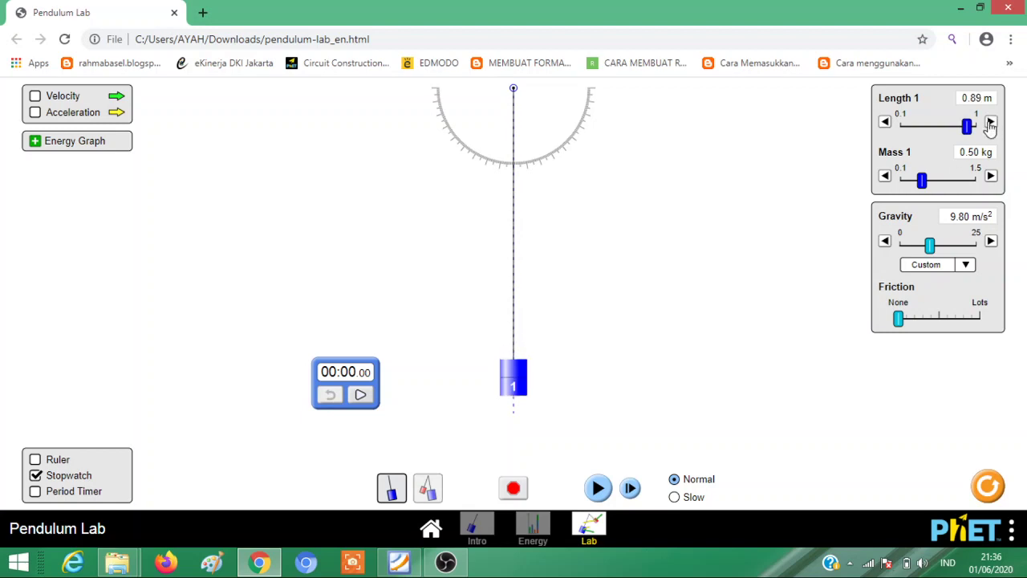
left_click(991, 123)
left_click(991, 123)
left_click(991, 123)
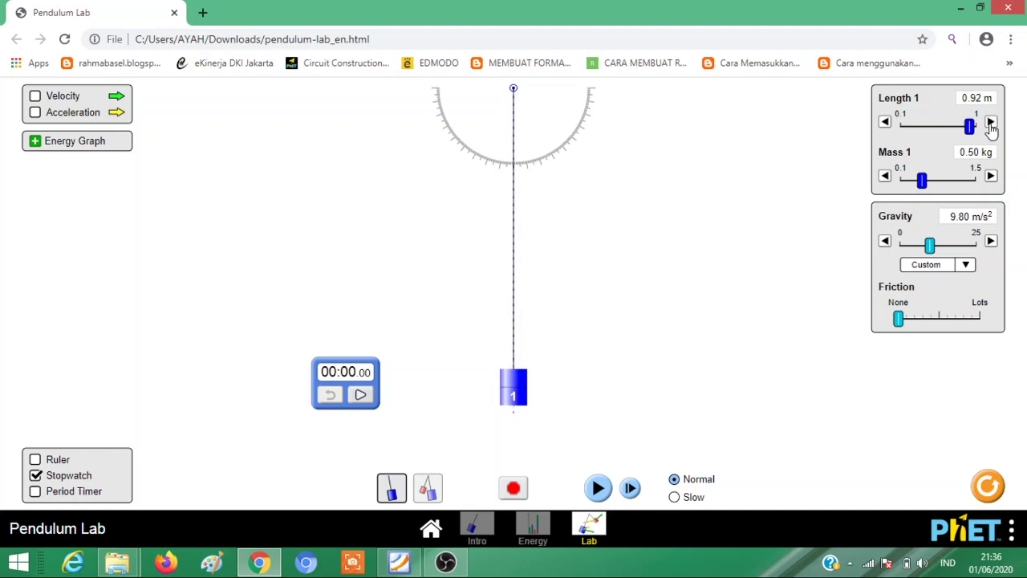
left_click(991, 123)
left_click(991, 123)
left_click(991, 123)
left_click(992, 123)
left_click(991, 123)
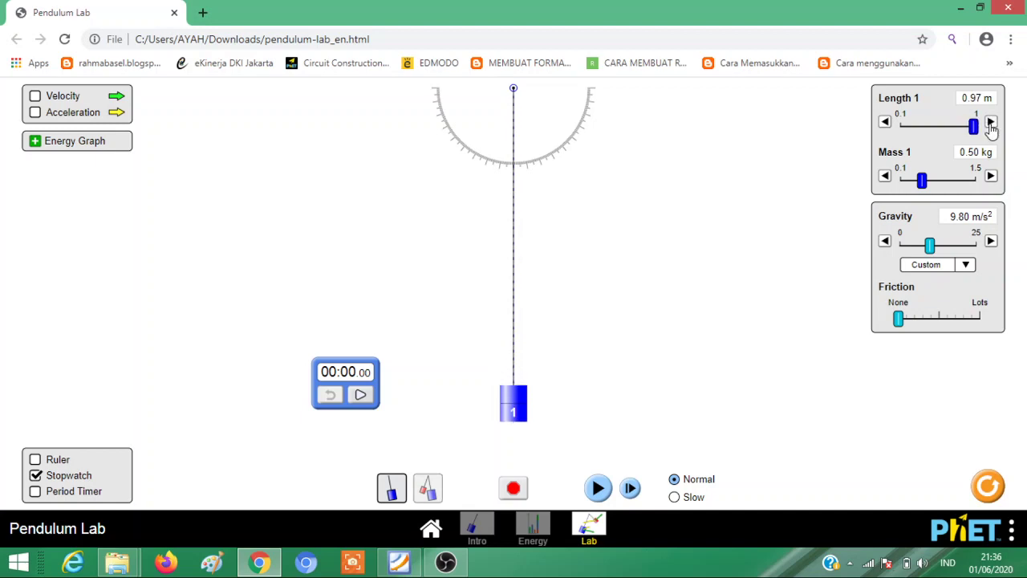
left_click(991, 122)
left_click(991, 123)
left_click(991, 123)
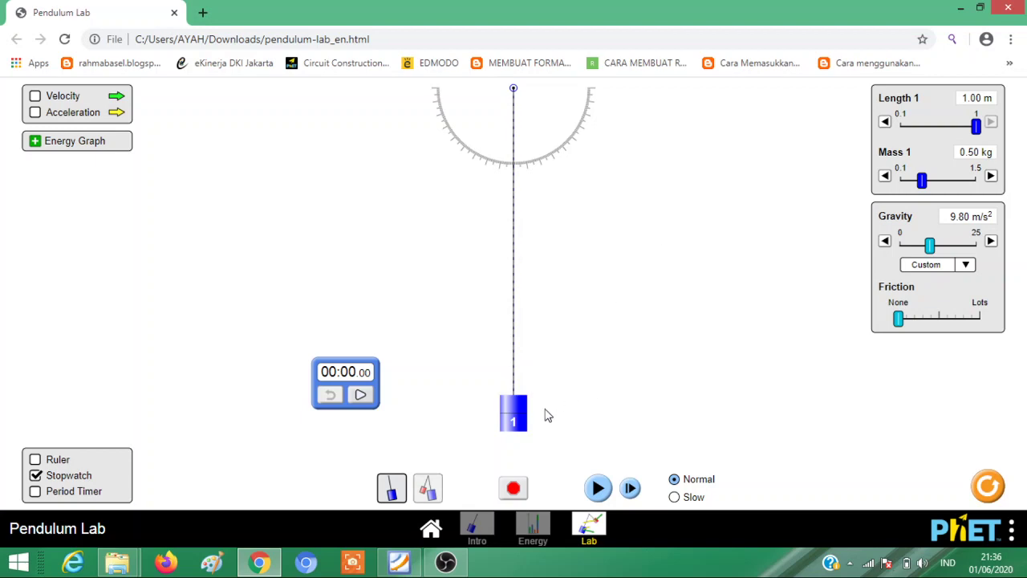
Release the 1.00 m pendulum from 30° with the stopwatch running, and pause the simulation after 10 oscillations.
left_click(361, 397)
left_click_drag(514, 426, 682, 389)
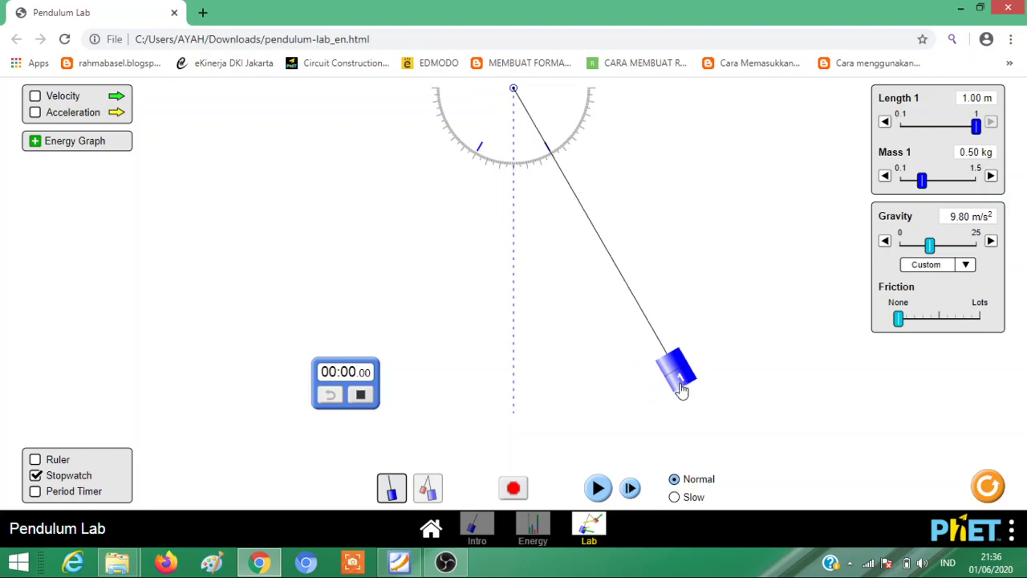
left_click(598, 490)
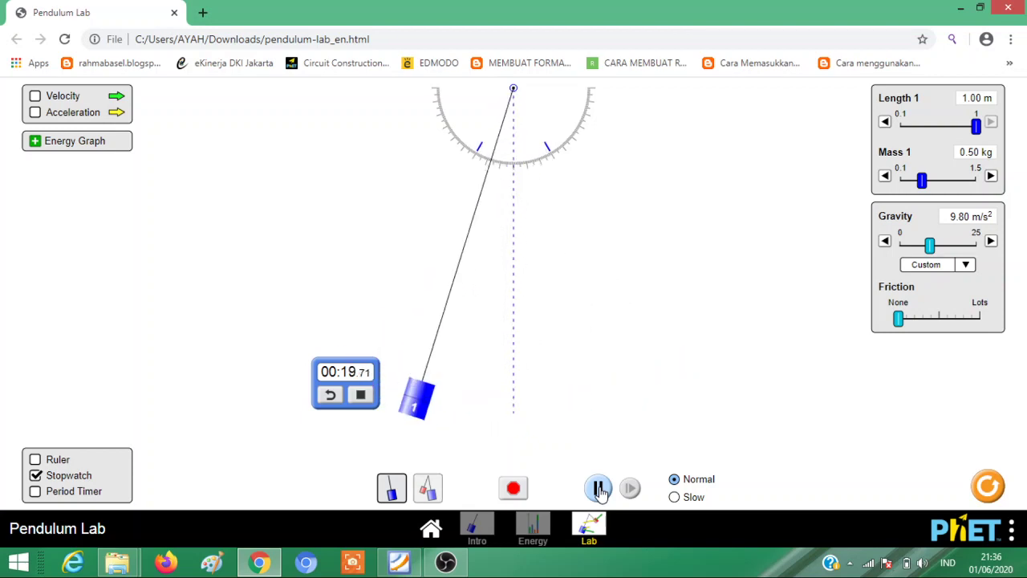
left_click(598, 488)
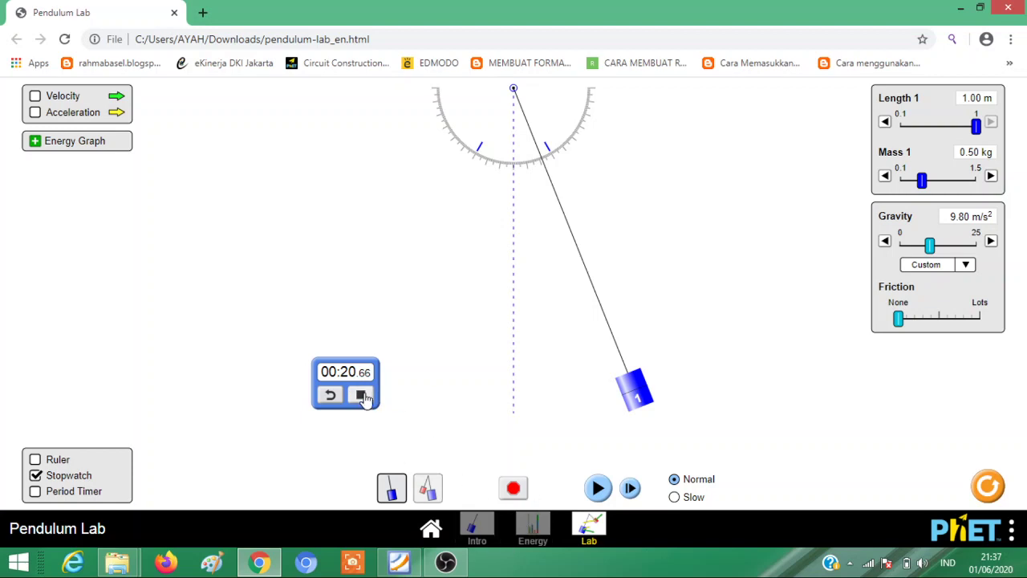
Check the 1.0 m row of the Foxit Reader worksheet, and return pendulum 1 to rest in Chrome.
left_click(398, 562)
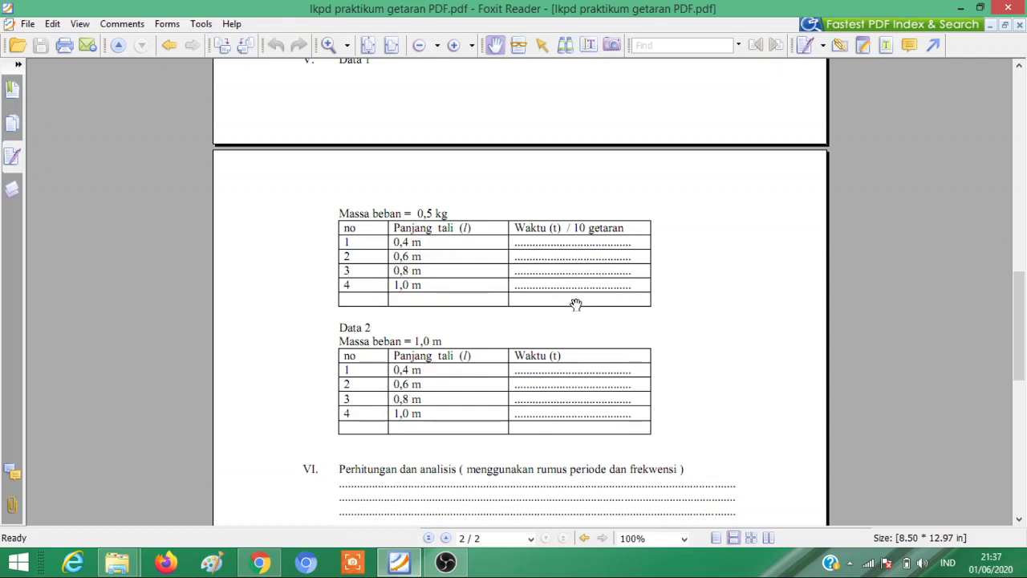
left_click(262, 564)
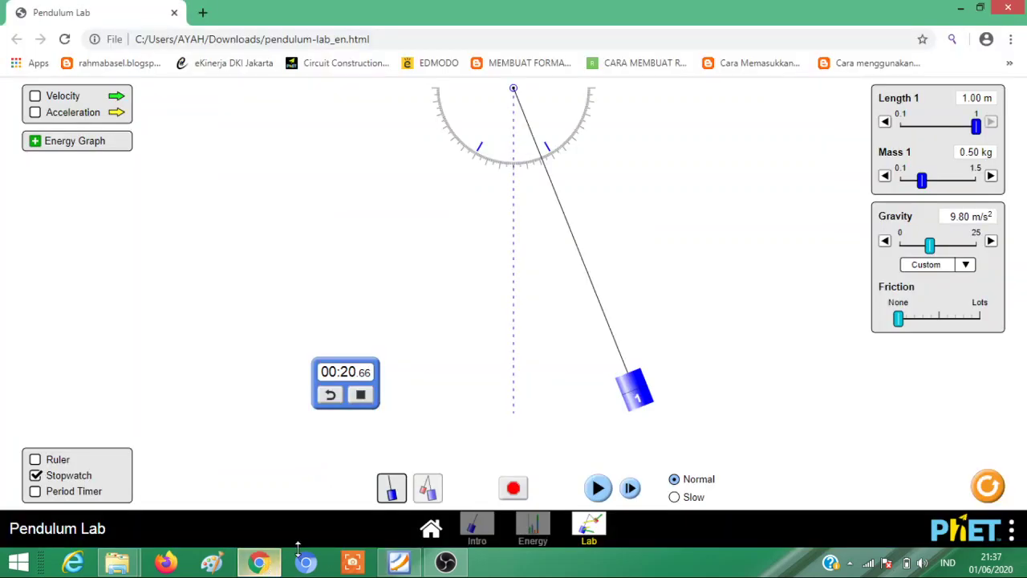
left_click(514, 490)
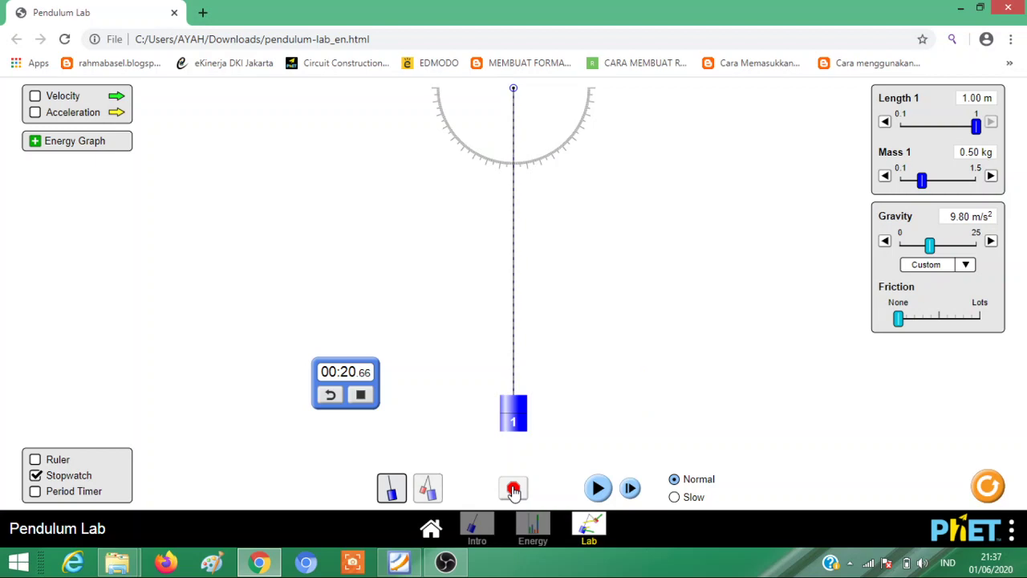
Review the Data 1 and Data 2 tables in the Foxit Reader worksheet for the next mass, and return to Pendulum Lab in Chrome.
left_click(405, 567)
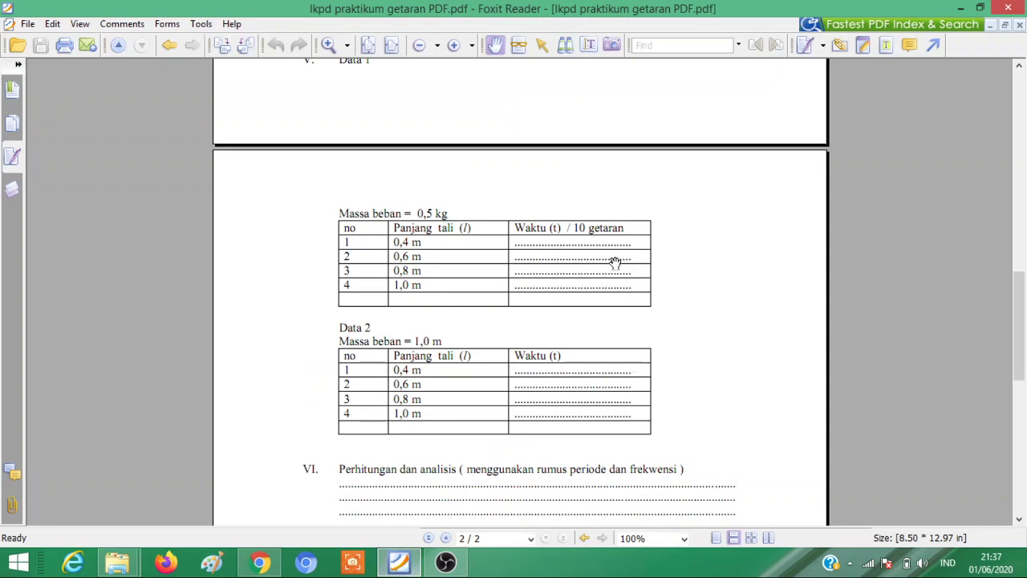
scroll(610, 267, "up", 2)
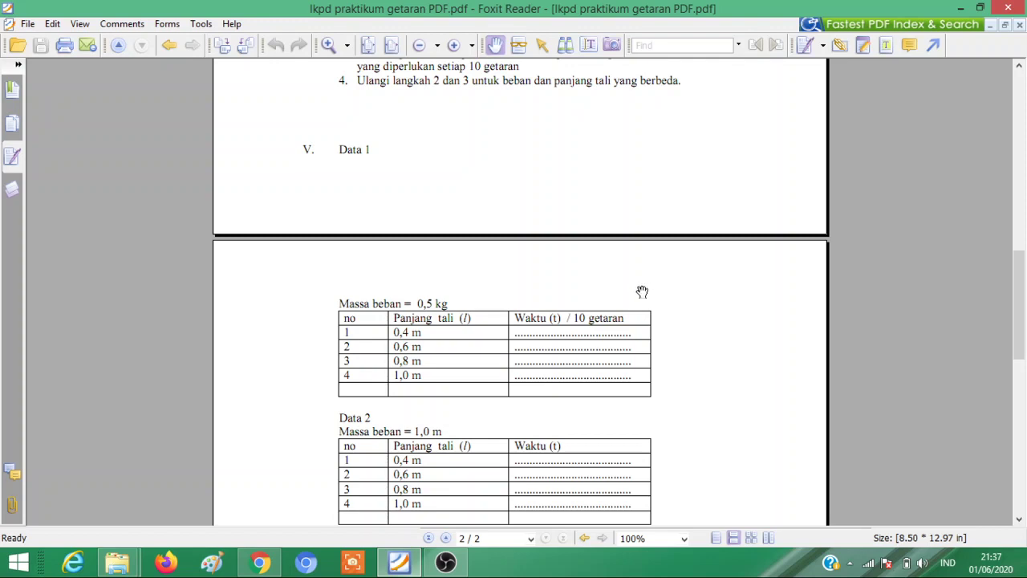
left_click(259, 564)
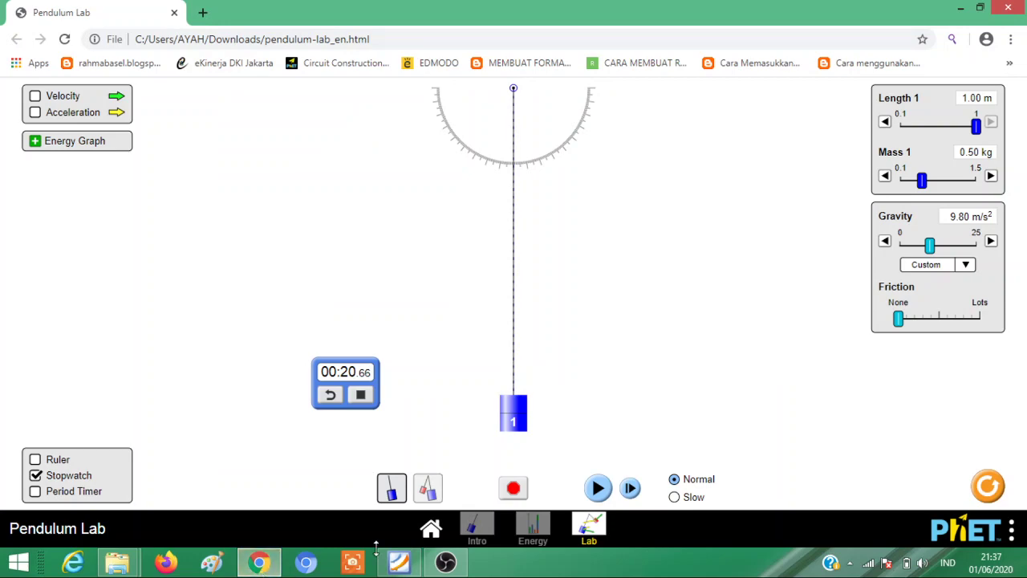
left_click(398, 563)
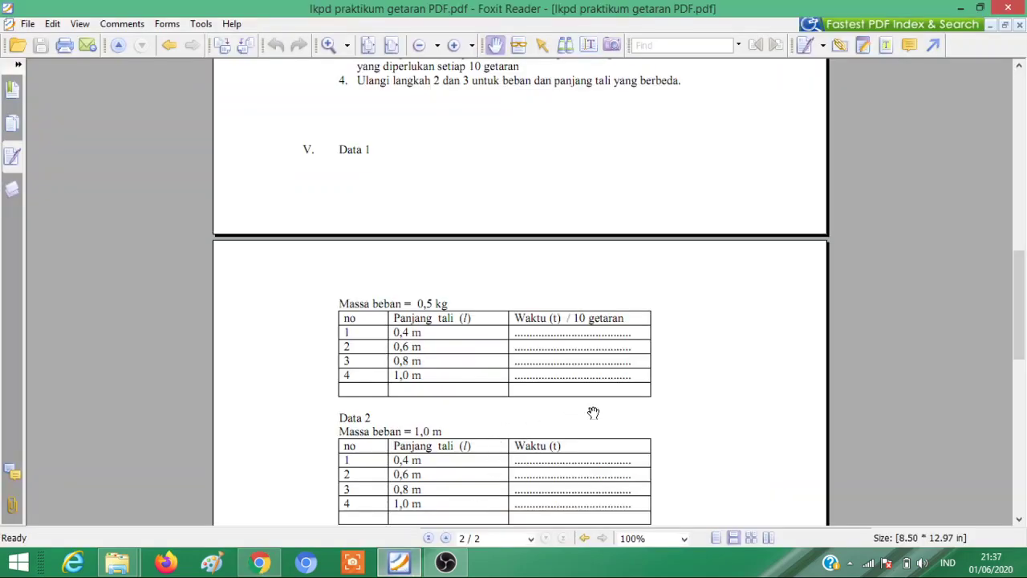
scroll(591, 413, "down", 3)
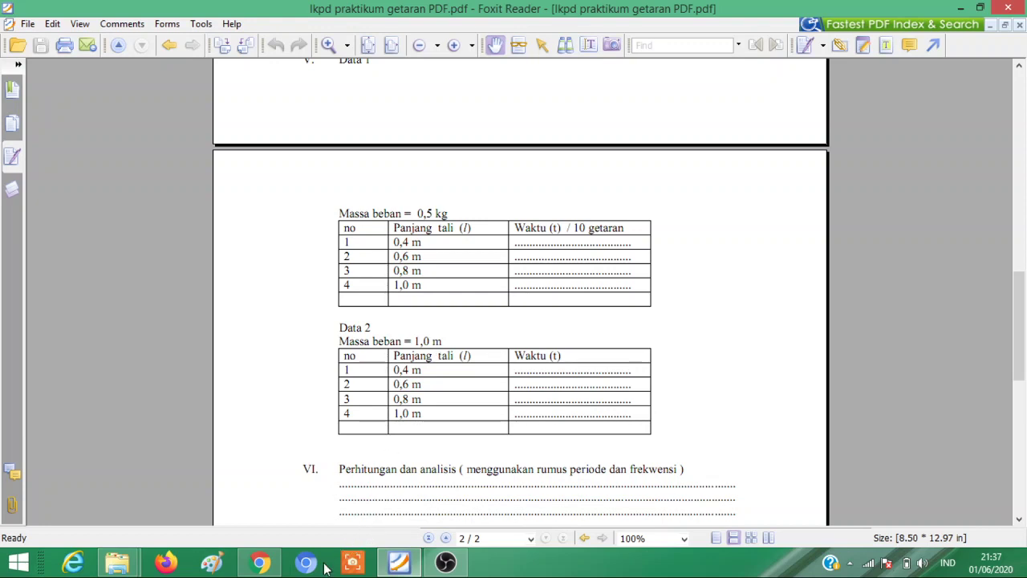
left_click(259, 564)
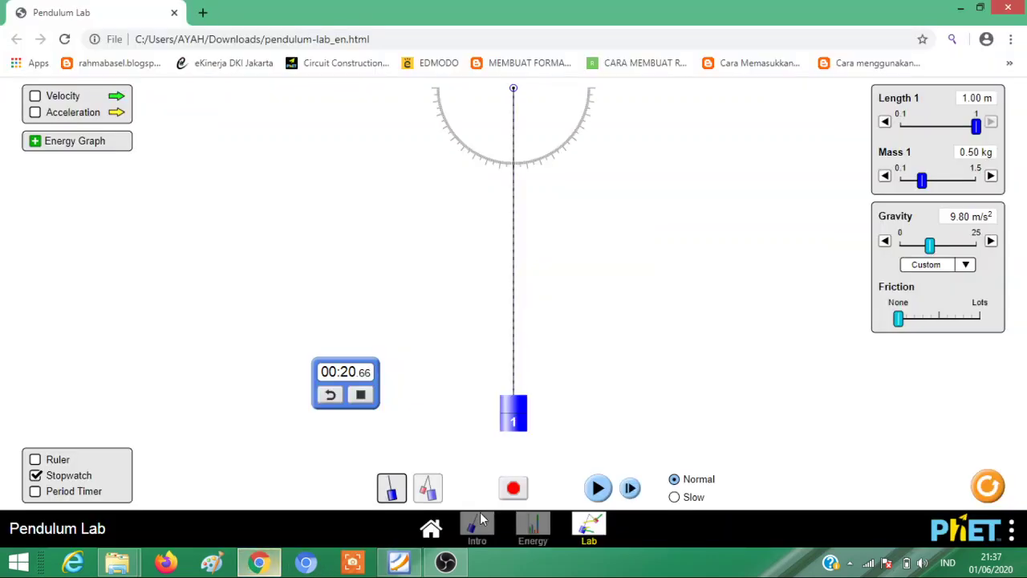